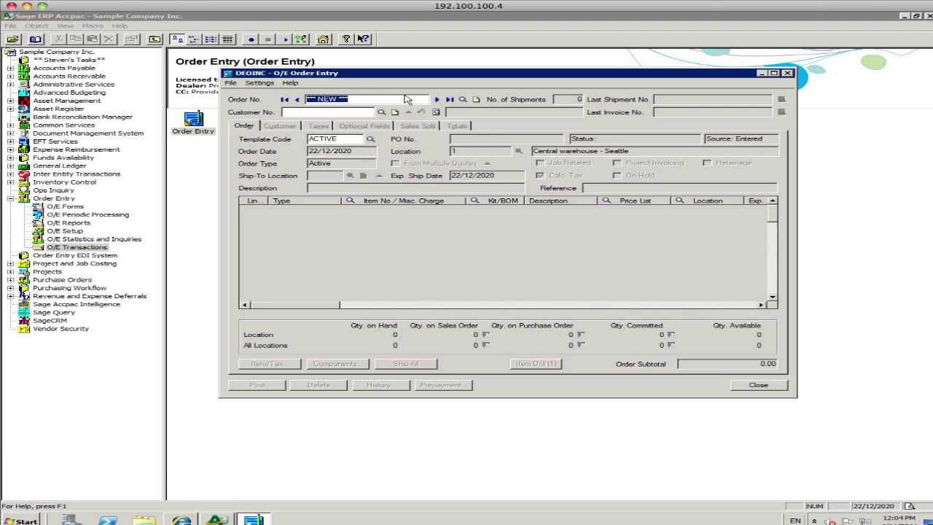
# - Browse the existing sales orders one by one, from the first through the fourth record
pyautogui.click(438, 100)
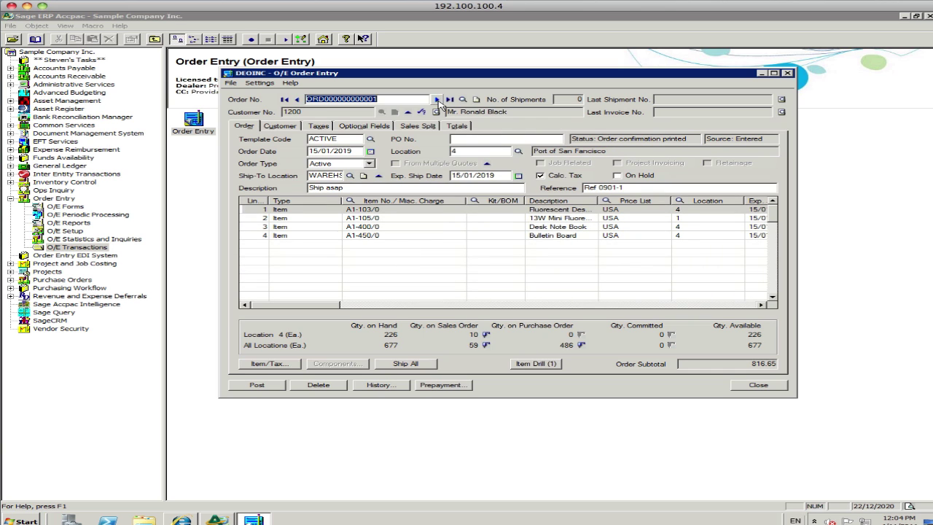
pyautogui.click(438, 100)
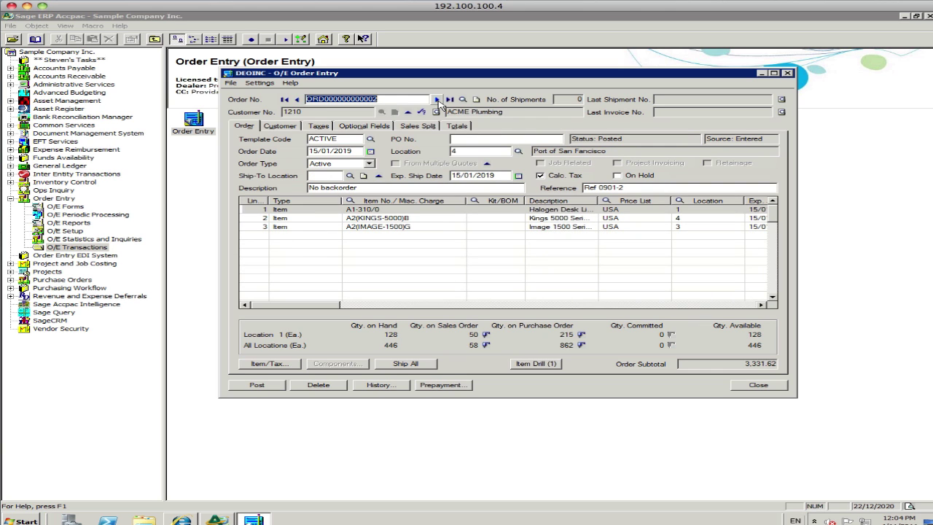
pyautogui.click(437, 99)
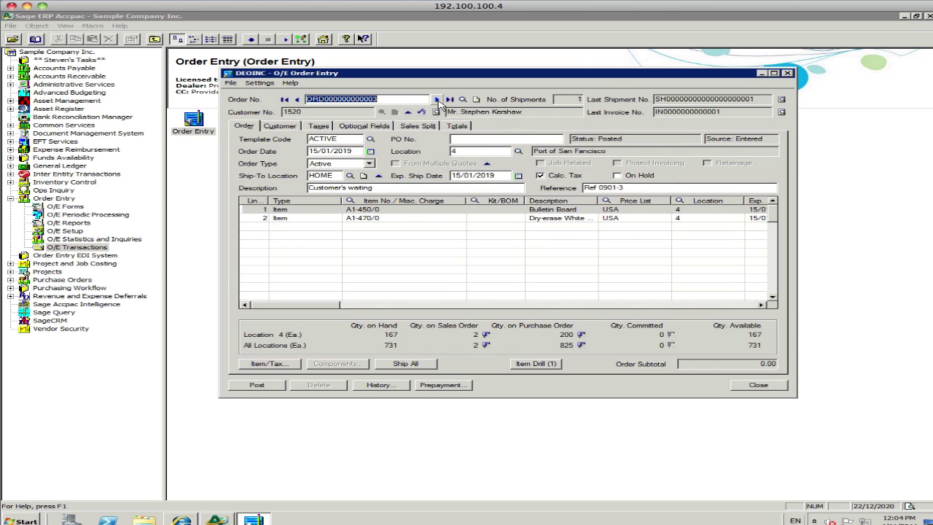
pyautogui.click(438, 100)
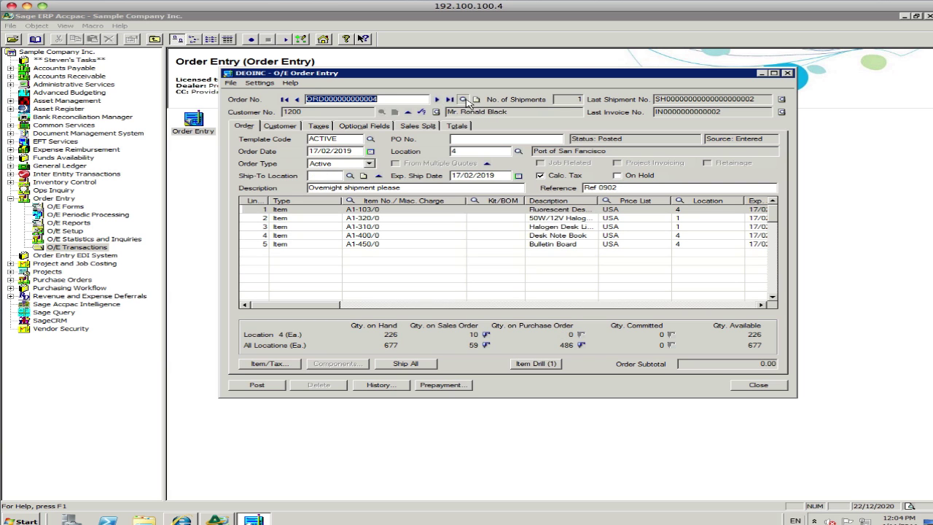
# - Look up the full list of existing orders and scan down through its entries
pyautogui.press('F5')
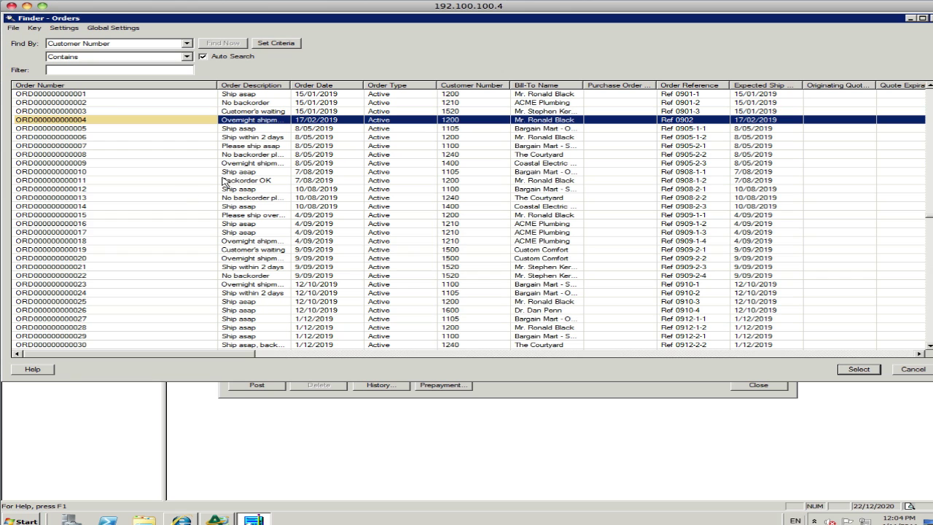
pyautogui.press('Down')
pyautogui.press('Down')
pyautogui.press('Down')
pyautogui.press('Down')
pyautogui.press('Down')
pyautogui.press('Down')
pyautogui.press('Down')
pyautogui.press('Down')
pyautogui.press('Down')
pyautogui.press('Down')
pyautogui.press('Down')
pyautogui.press('Down')
pyautogui.press('Down')
pyautogui.press('Down')
pyautogui.press('Down')
pyautogui.press('Down')
pyautogui.press('Down')
pyautogui.press('Down')
pyautogui.press('Down')
pyautogui.press('Down')
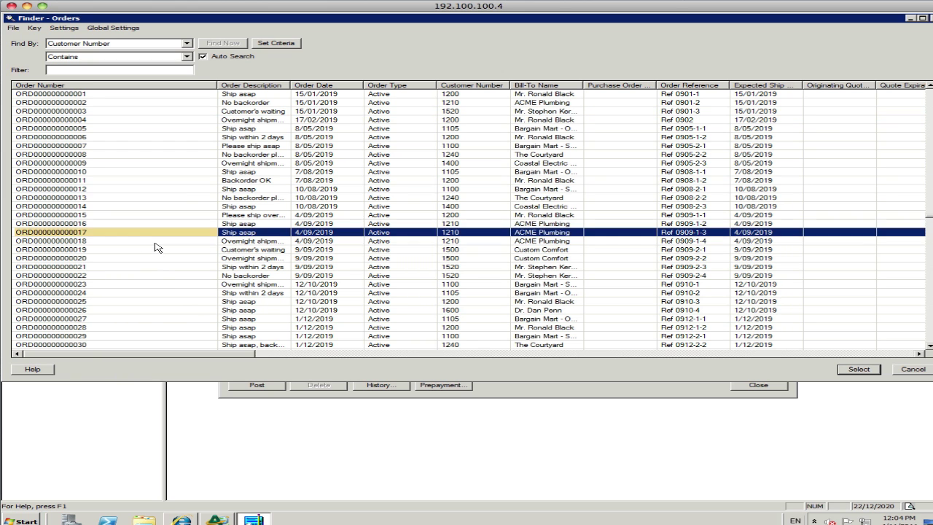
pyautogui.press('Down')
pyautogui.press('Down')
pyautogui.press('Down')
pyautogui.press('Down')
pyautogui.press('Down')
pyautogui.press('Down')
pyautogui.press('Down')
pyautogui.press('Down')
pyautogui.press('Down')
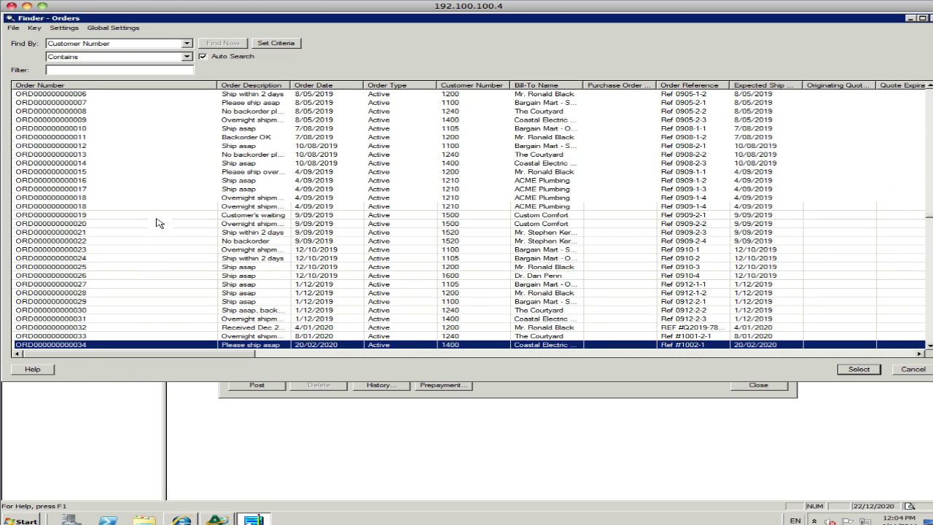
pyautogui.press('Down')
pyautogui.press('Down')
pyautogui.press('Down')
pyautogui.press('Down')
pyautogui.press('Down')
pyautogui.press('Down')
pyautogui.press('Down')
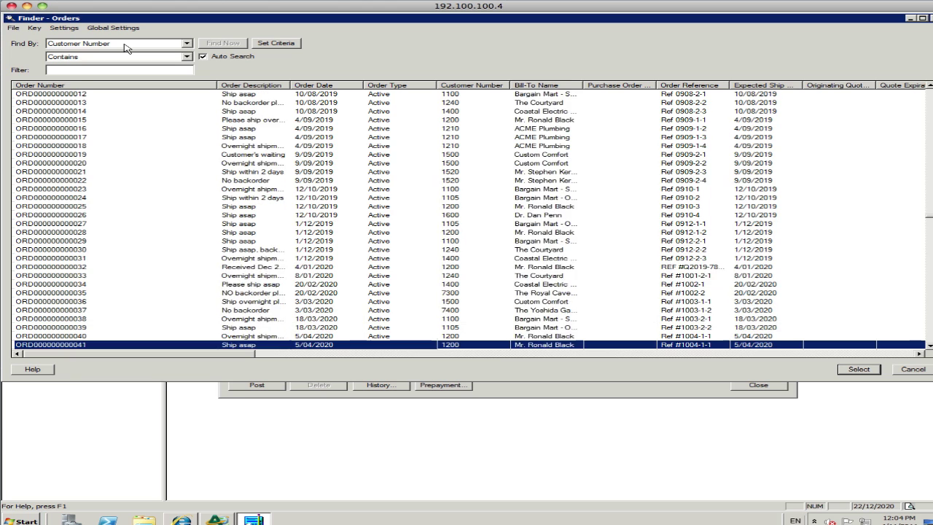
pyautogui.press('Down')
pyautogui.press('Down')
pyautogui.press('Down')
pyautogui.press('Down')
pyautogui.press('Down')
pyautogui.press('Down')
pyautogui.press('Down')
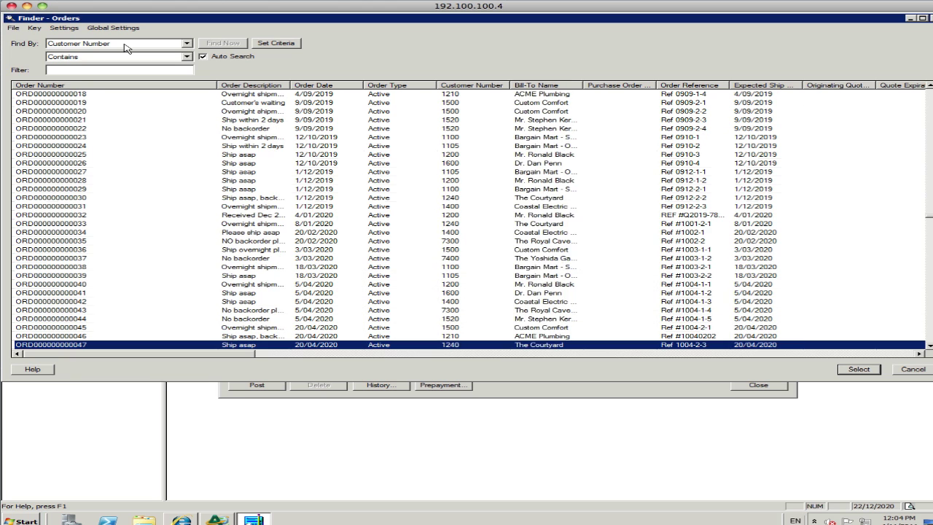
pyautogui.press('Down')
# - Search the orders by Bill-To Name containing the customer's surname
pyautogui.click(125, 48)
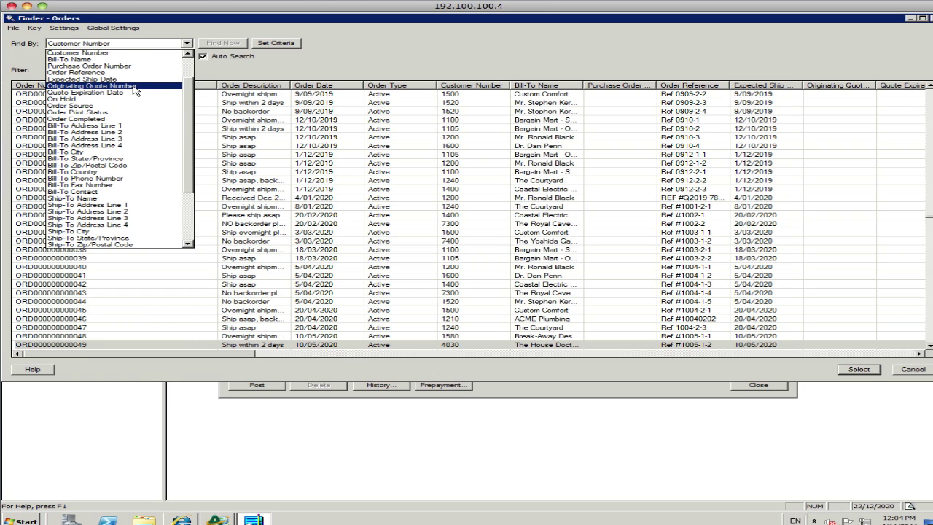
pyautogui.scroll(-4, 149, 190)
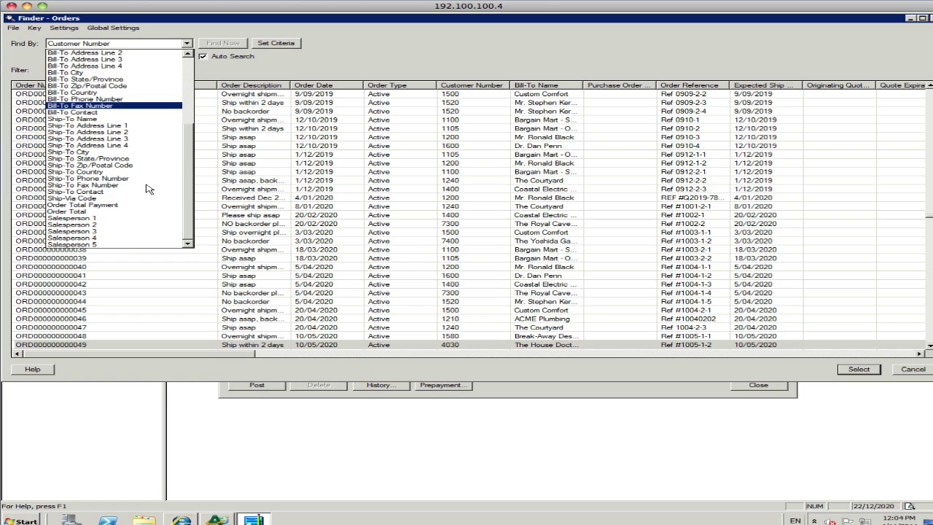
pyautogui.scroll(6, 150, 190)
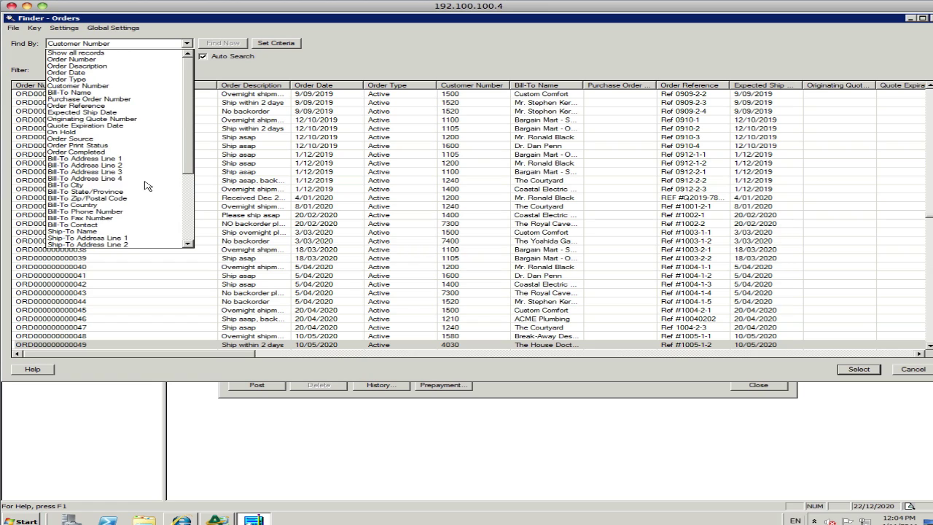
pyautogui.click(94, 94)
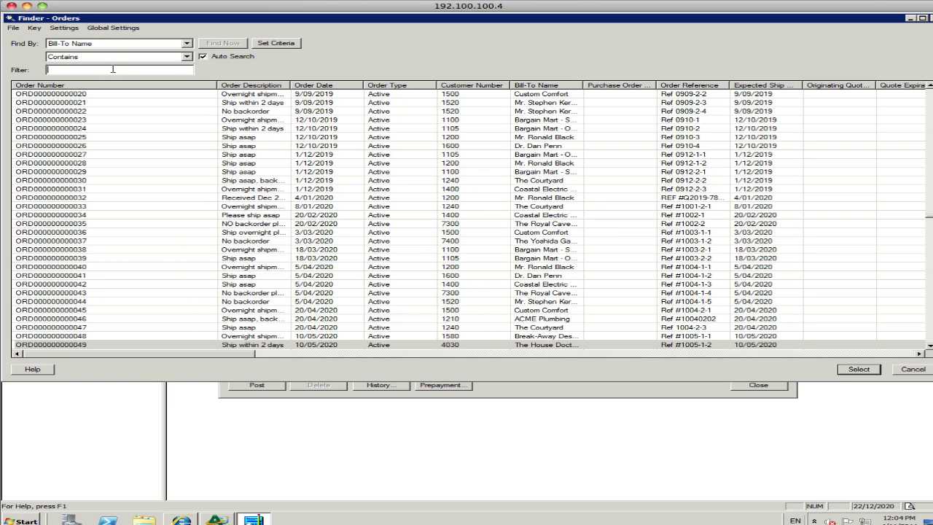
pyautogui.write('black')
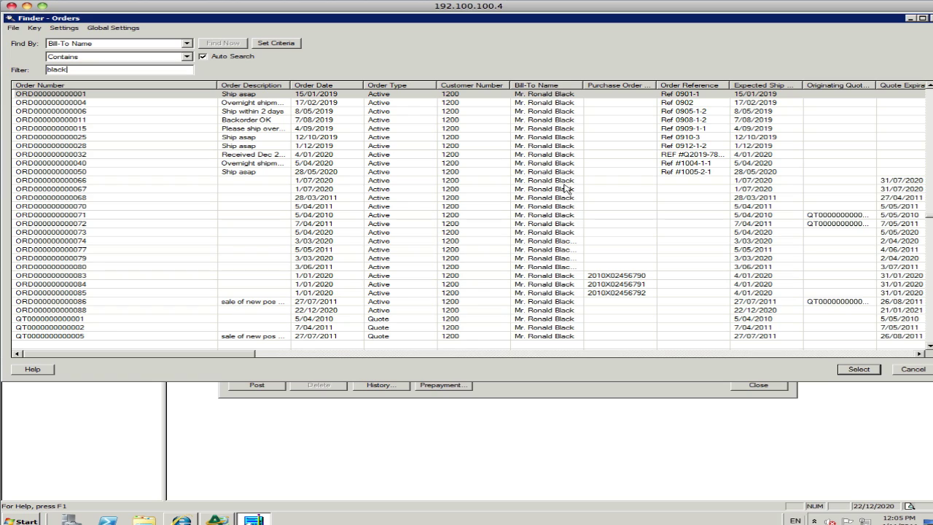
# - Open the customer's first order dated 1/07/2020 and run the pre-transaction credit check on it
pyautogui.click(84, 182)
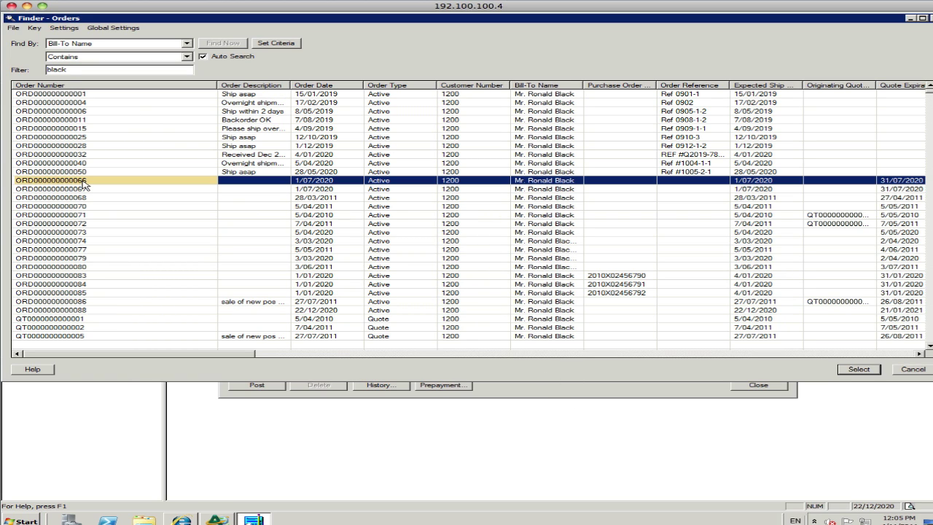
pyautogui.doubleClick(83, 183)
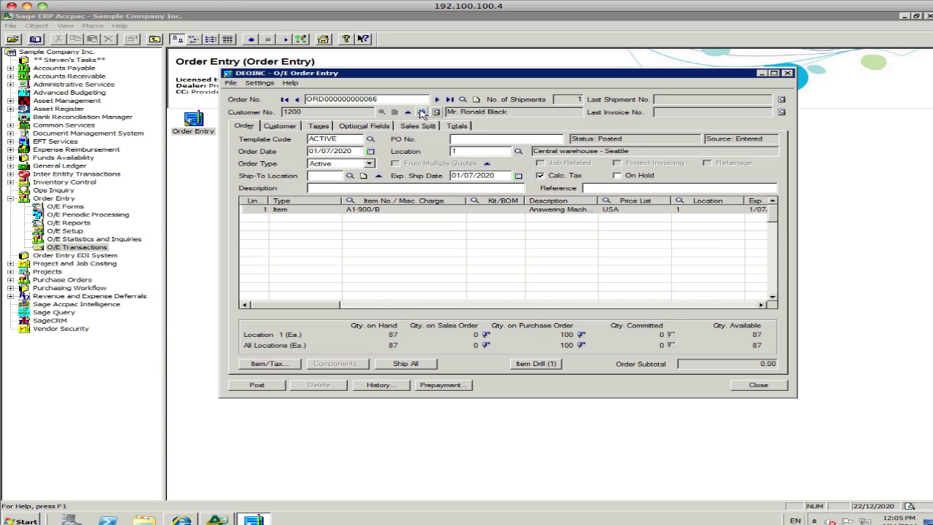
pyautogui.click(422, 113)
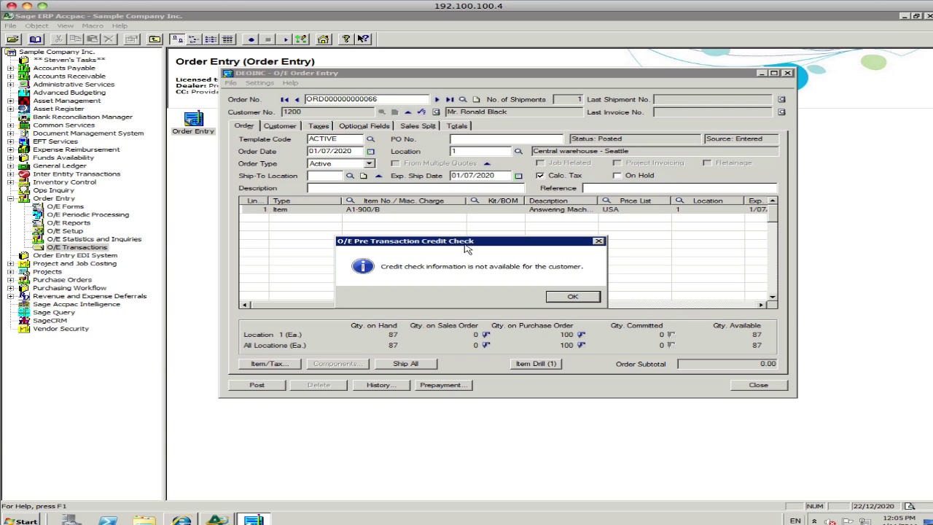
pyautogui.click(571, 297)
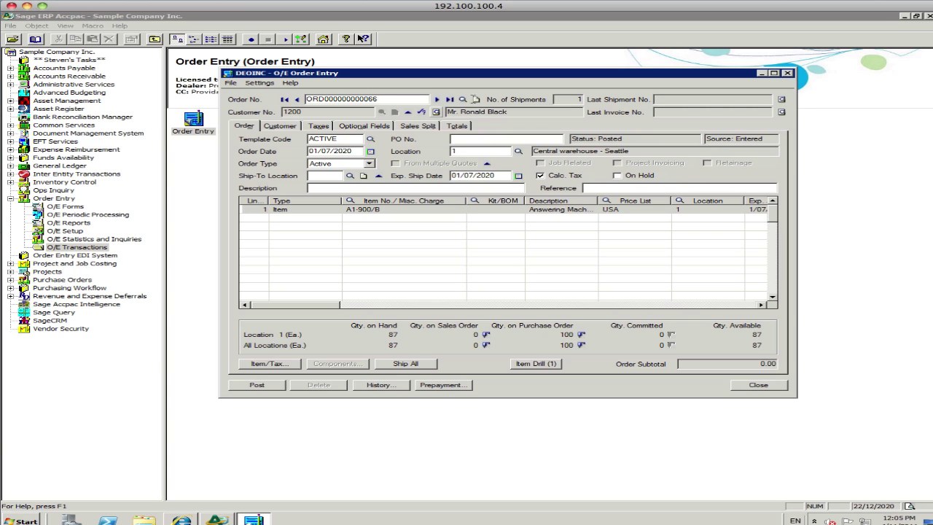
# - Create a new order and assign the customer found by filtering customer names on the surname
pyautogui.click(475, 100)
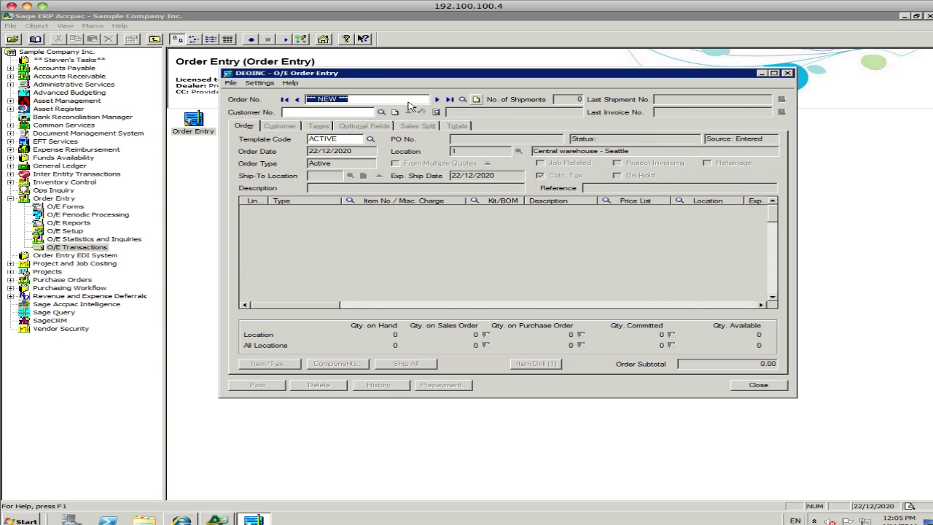
pyautogui.click(385, 112)
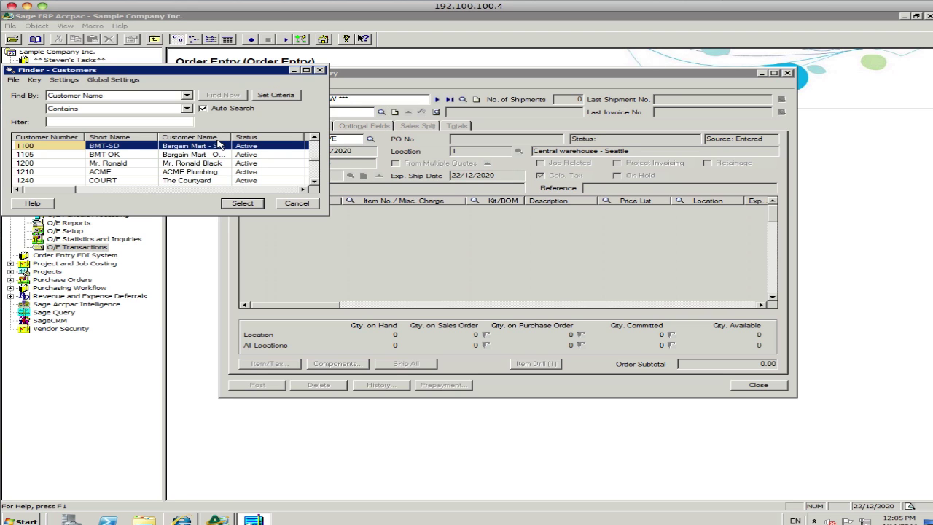
pyautogui.click(103, 123)
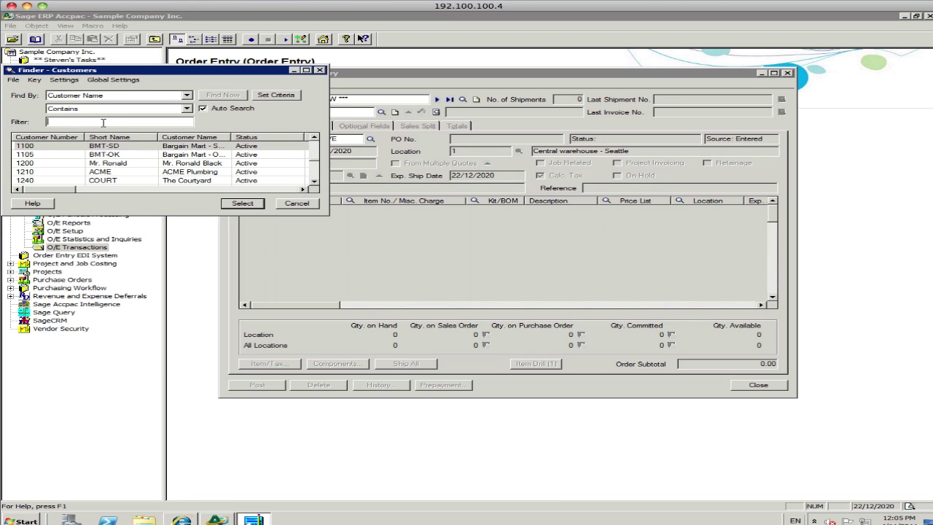
pyautogui.write('black')
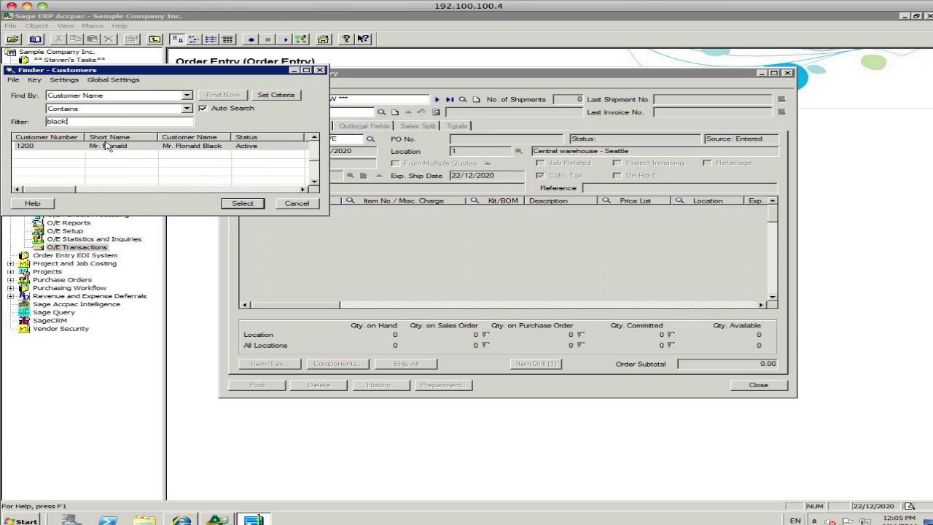
pyautogui.click(108, 146)
pyautogui.click(241, 205)
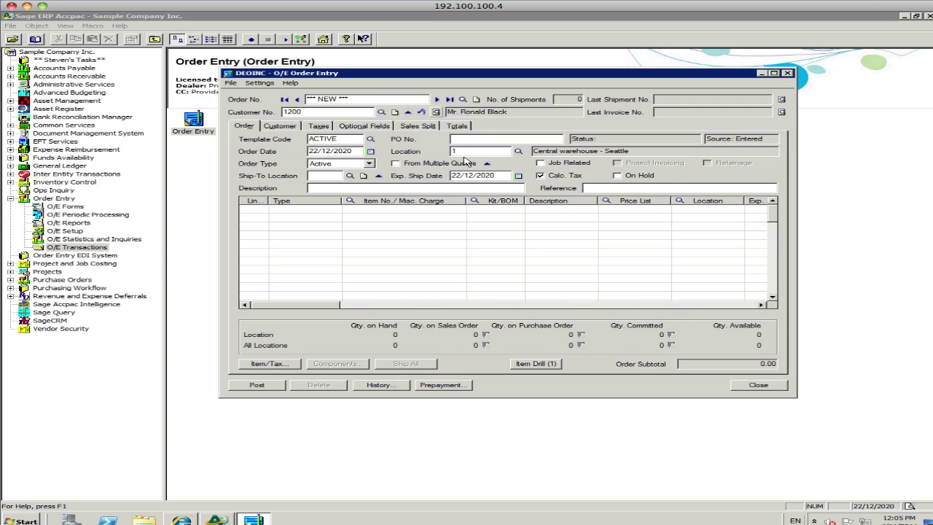
# - Examine the new order's available locations, order types and create-from-quotes option, keeping the order type Active
pyautogui.click(517, 150)
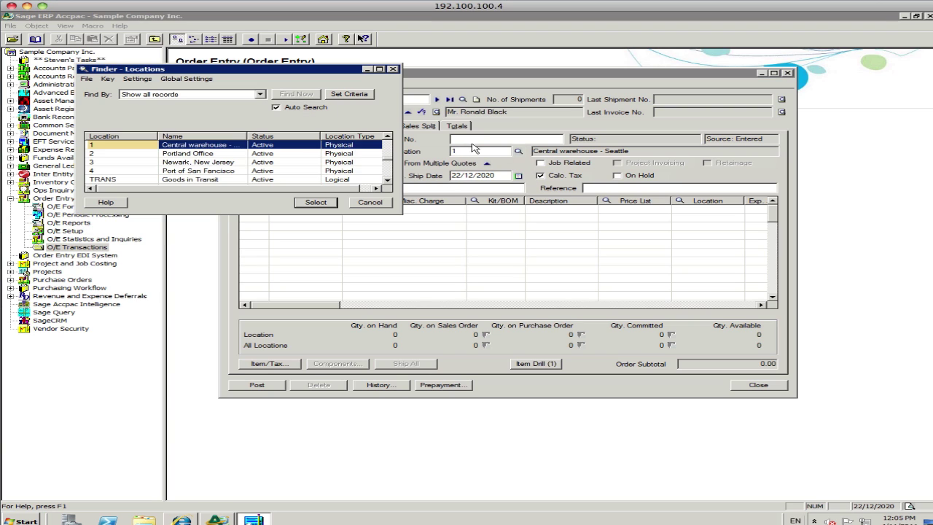
pyautogui.click(370, 202)
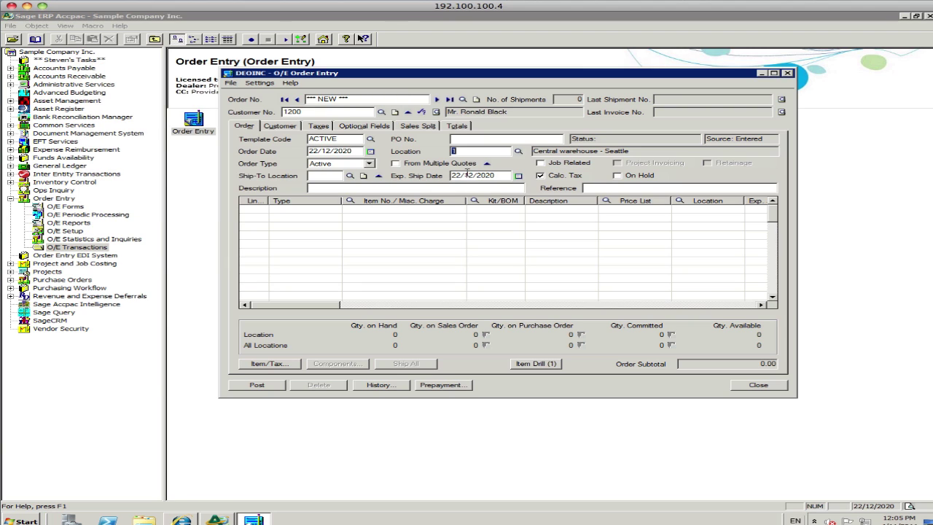
pyautogui.click(370, 163)
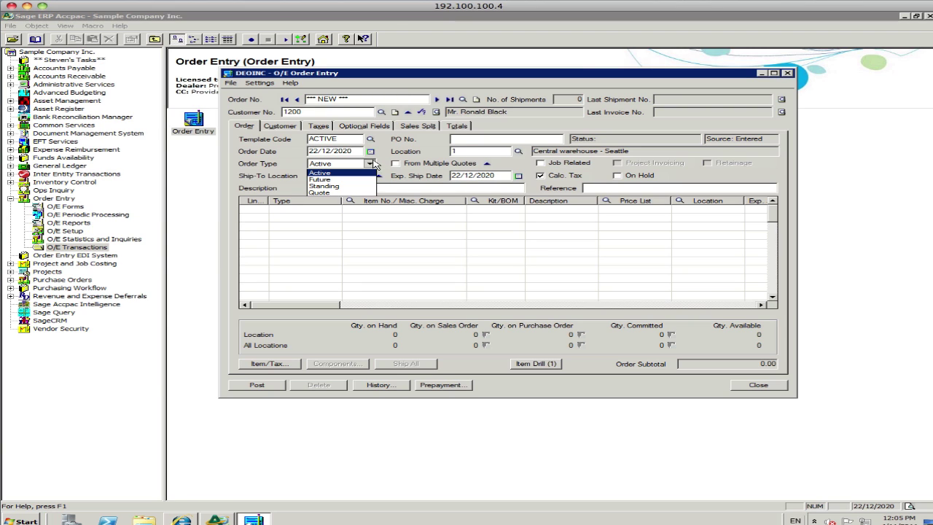
pyautogui.click(323, 174)
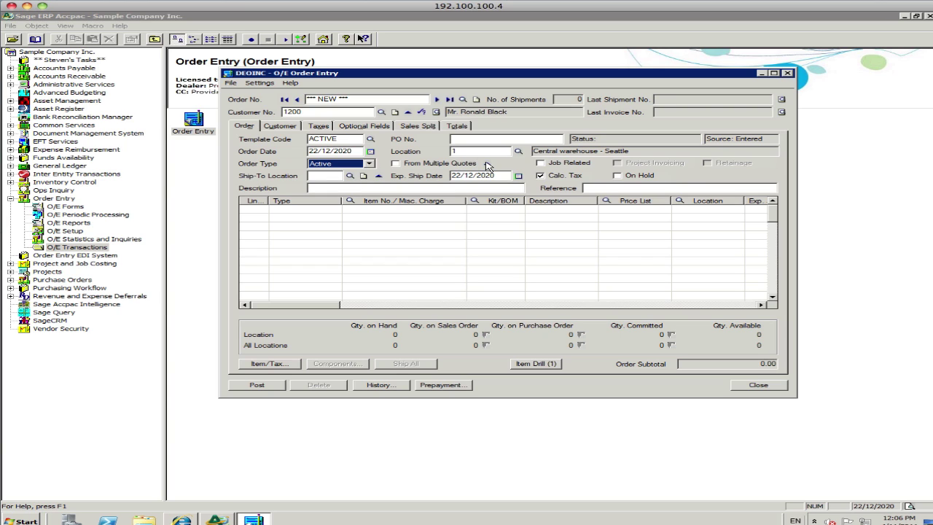
pyautogui.click(486, 164)
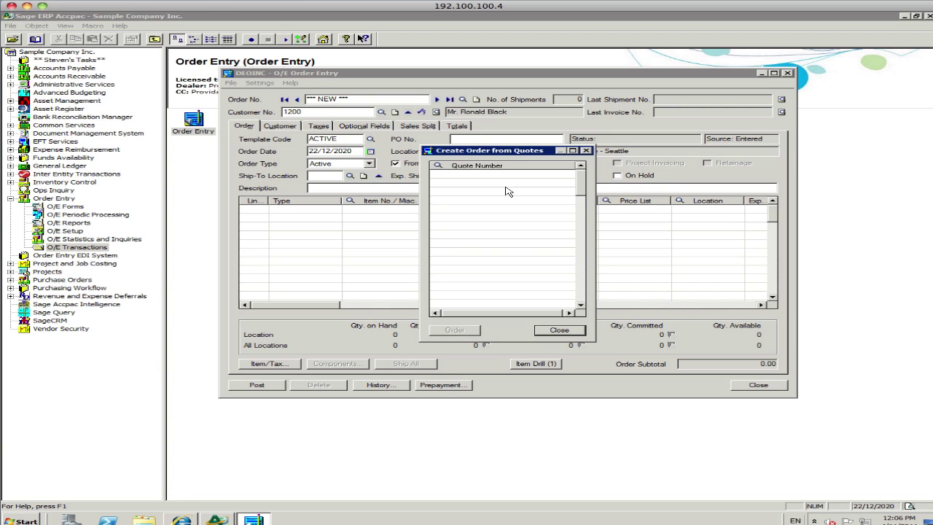
pyautogui.click(563, 332)
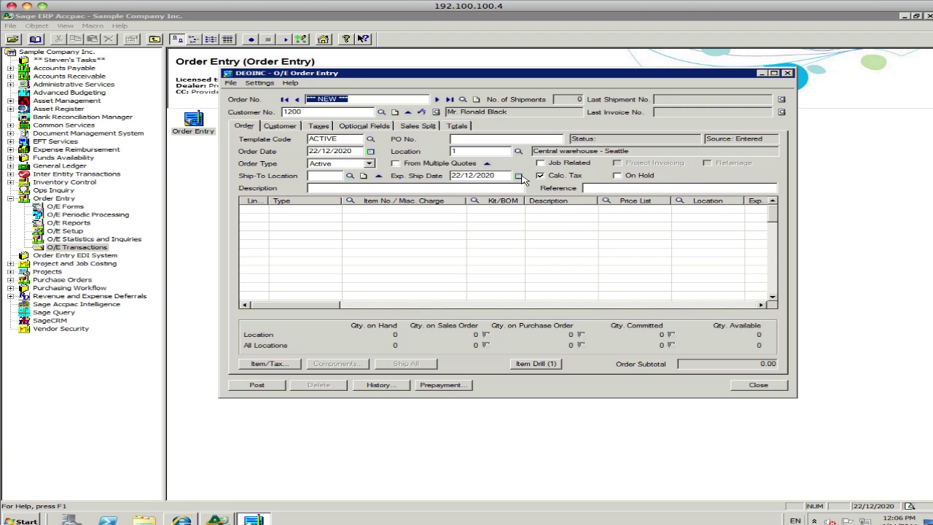
# - Add item A1-103/0, Fluorescent Desk Lamp, as the first detail line of the order and advance to its location
pyautogui.click(385, 190)
pyautogui.click(400, 212)
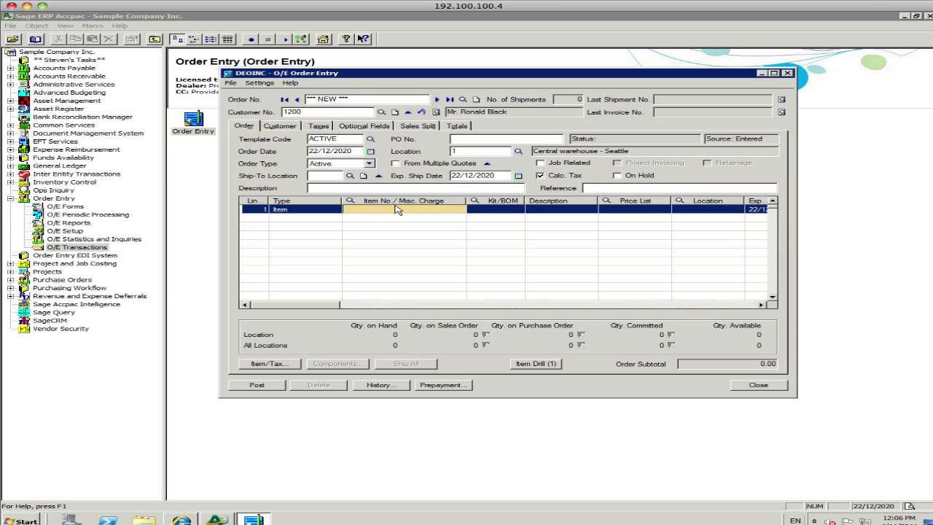
pyautogui.write('A')
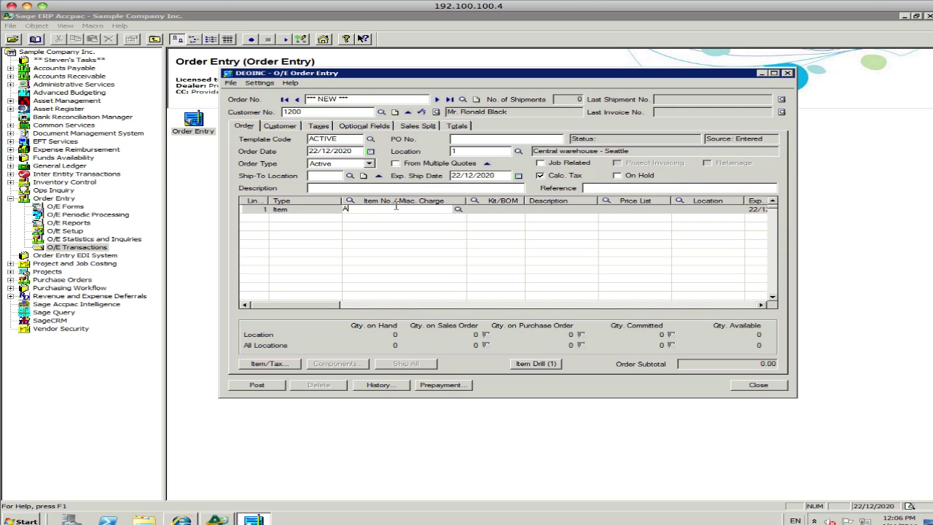
pyautogui.write('1')
pyautogui.press('F5')
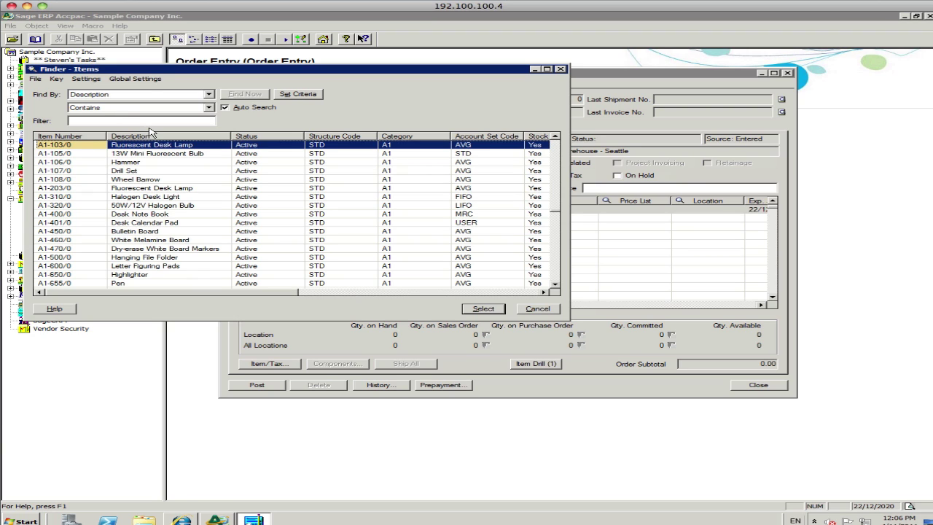
pyautogui.click(171, 147)
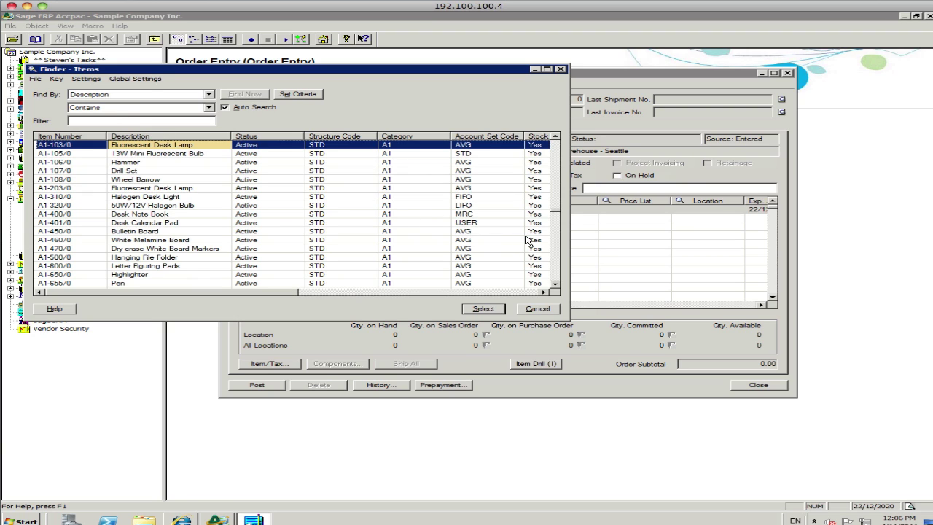
pyautogui.click(483, 309)
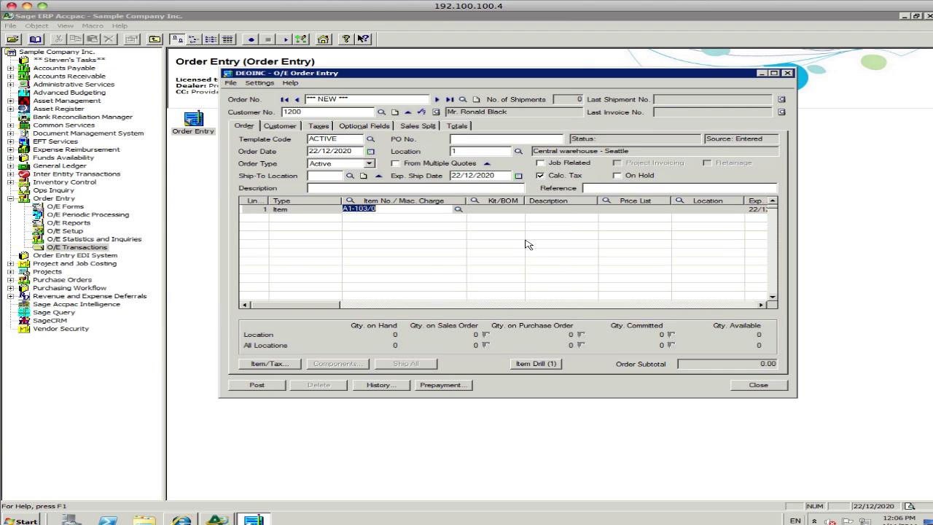
pyautogui.press('Tab')
pyautogui.press('Tab')
pyautogui.press('Tab')
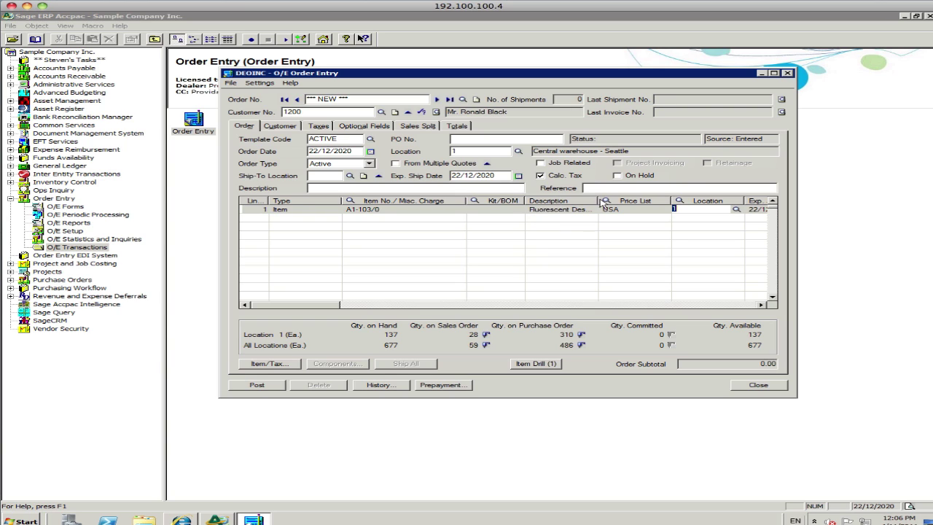
# - Set the quantity ordered on the Fluorescent Desk Lamp line to 10
pyautogui.rightClick(737, 305)
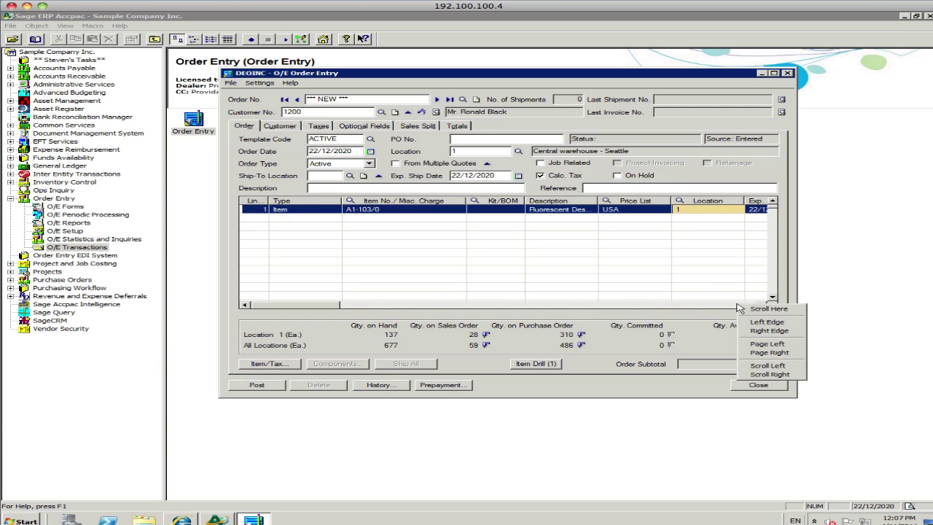
pyautogui.click(723, 304)
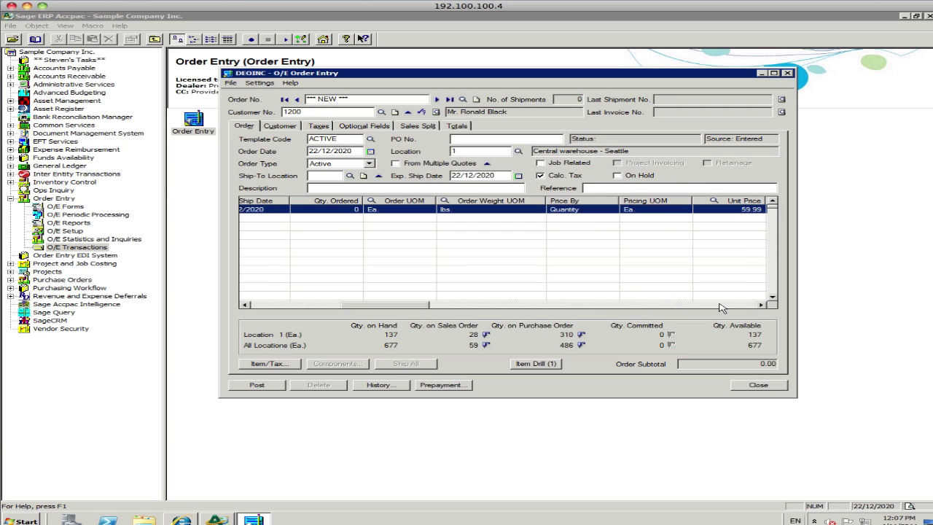
pyautogui.rightClick(600, 204)
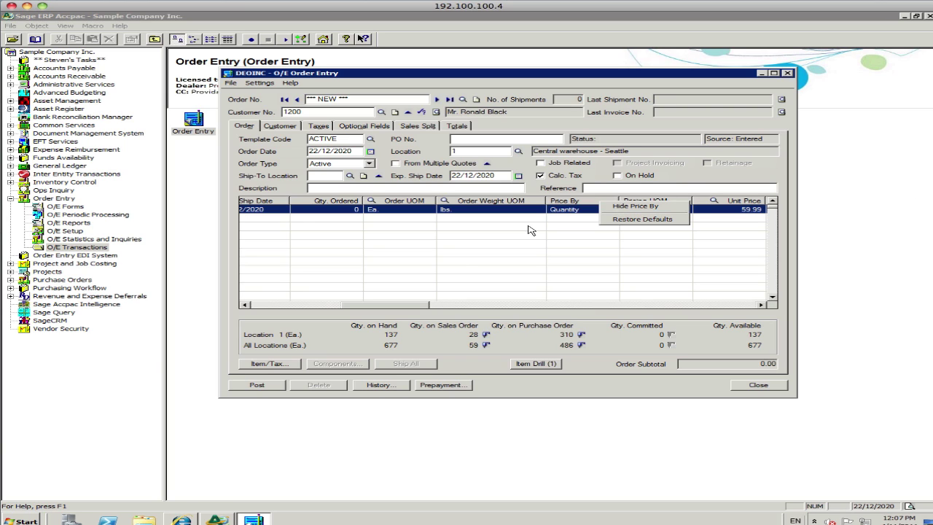
pyautogui.click(315, 214)
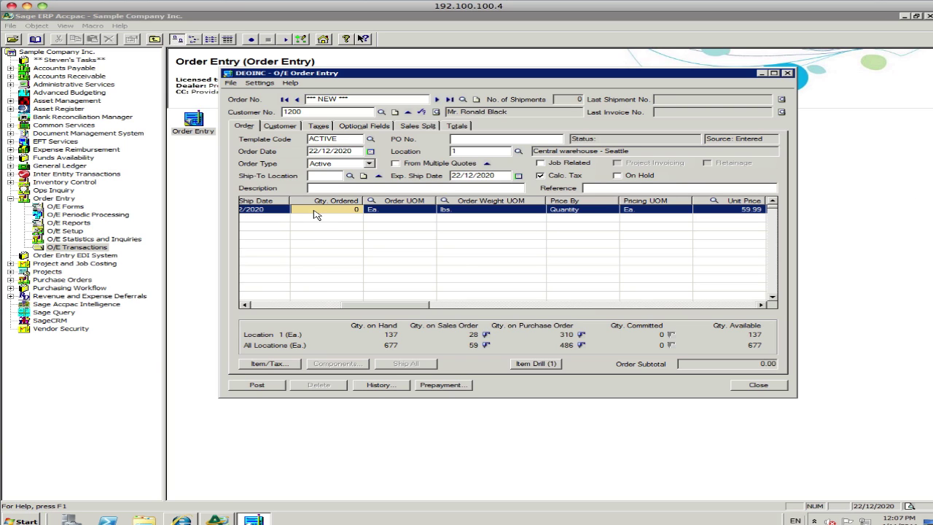
pyautogui.write('10')
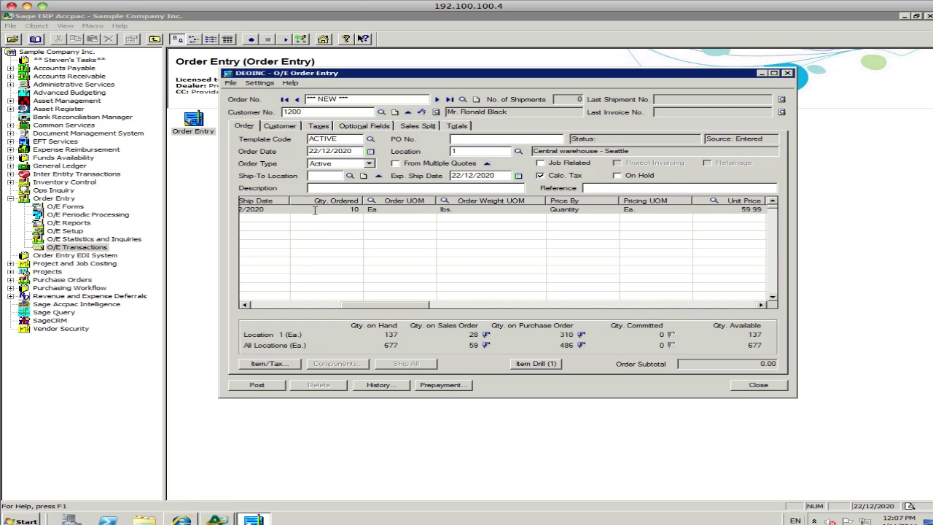
# - Advance through the desk lamp line's remaining columns up to Comments/Instructions, keeping the default price, discount and cost values
pyautogui.press('Tab')
pyautogui.press('Tab')
pyautogui.press('Tab')
pyautogui.press('Tab')
pyautogui.press('Tab')
pyautogui.press('Tab')
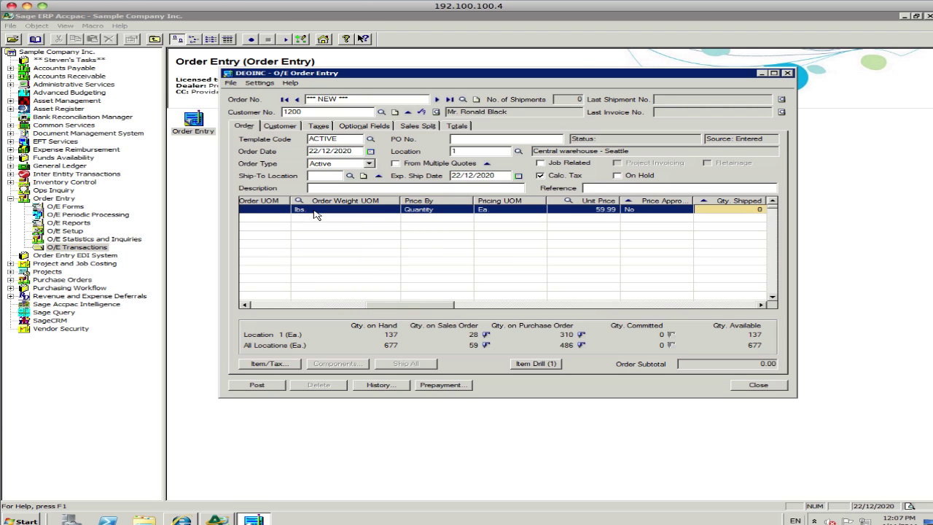
pyautogui.press('Tab')
pyautogui.press('Tab')
pyautogui.press('Tab')
pyautogui.press('Tab')
pyautogui.press('Tab')
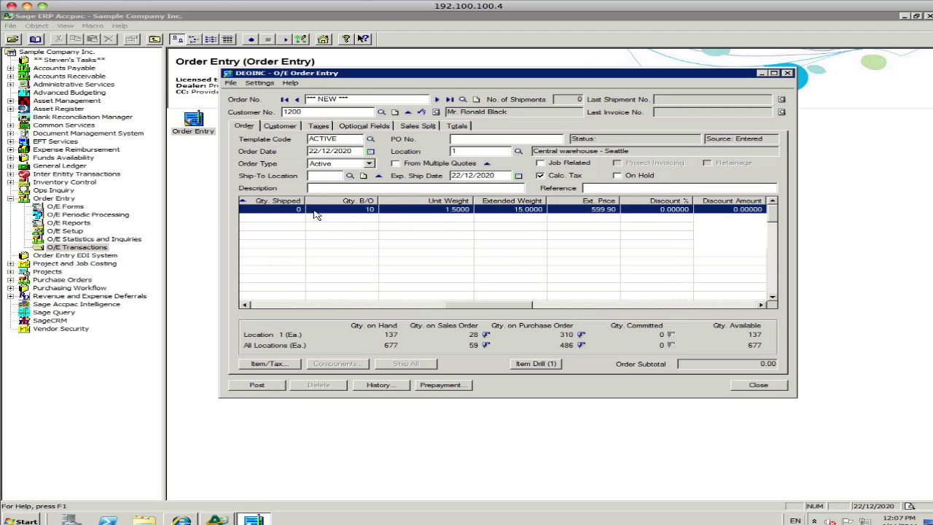
pyautogui.press('Tab')
pyautogui.press('Tab')
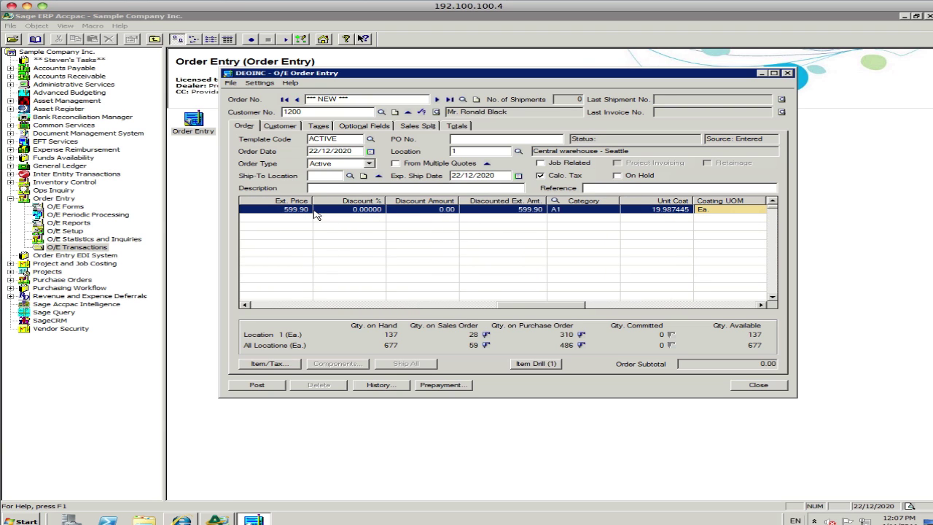
pyautogui.press('Tab')
pyautogui.press('Tab')
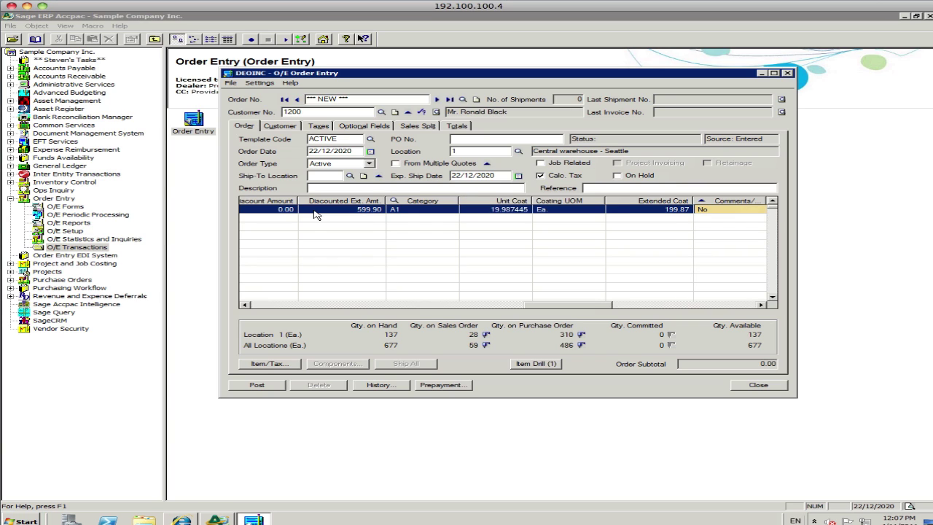
# - Post the order and print its order confirmation to a preview with Print Serial/Lot Numbers left off
pyautogui.click(256, 385)
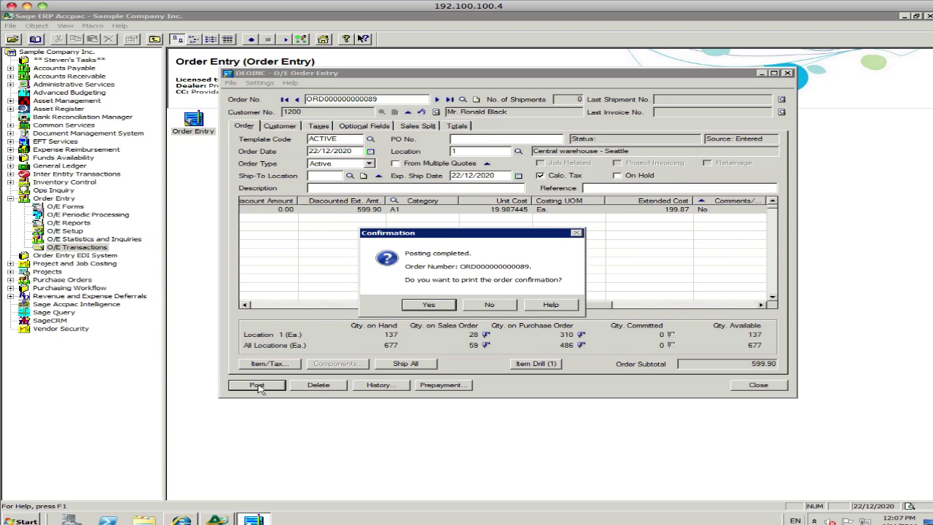
pyautogui.click(429, 305)
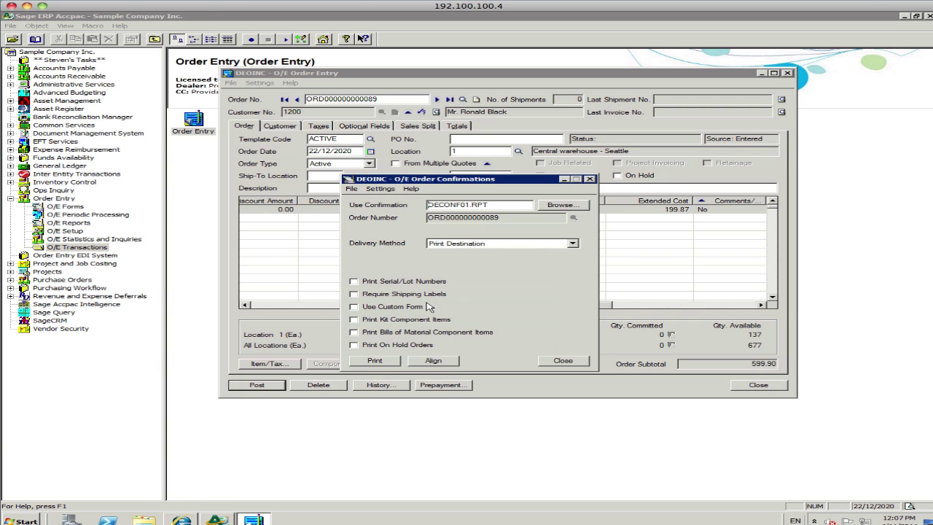
pyautogui.click(355, 282)
pyautogui.click(353, 285)
pyautogui.click(374, 359)
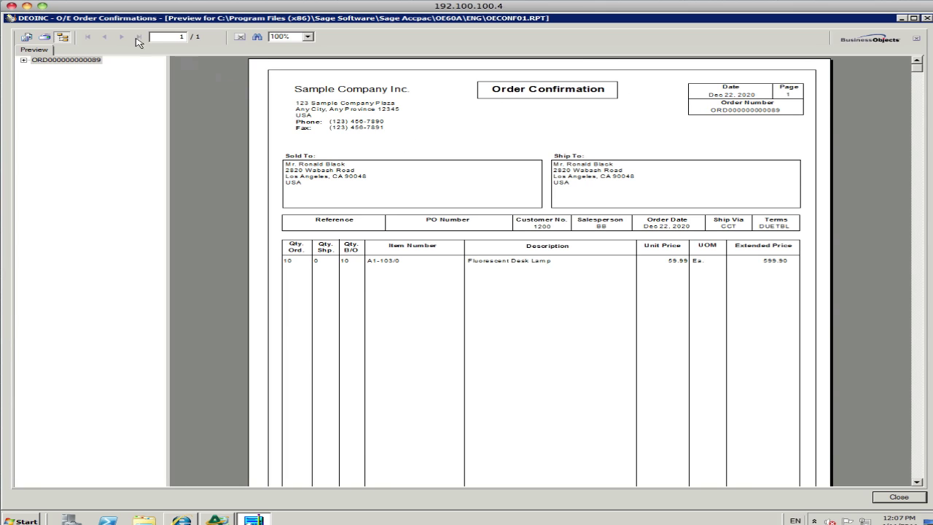
# - Hide the group tree to view the full confirmation page, and close the preview and the order confirmation form
pyautogui.click(62, 37)
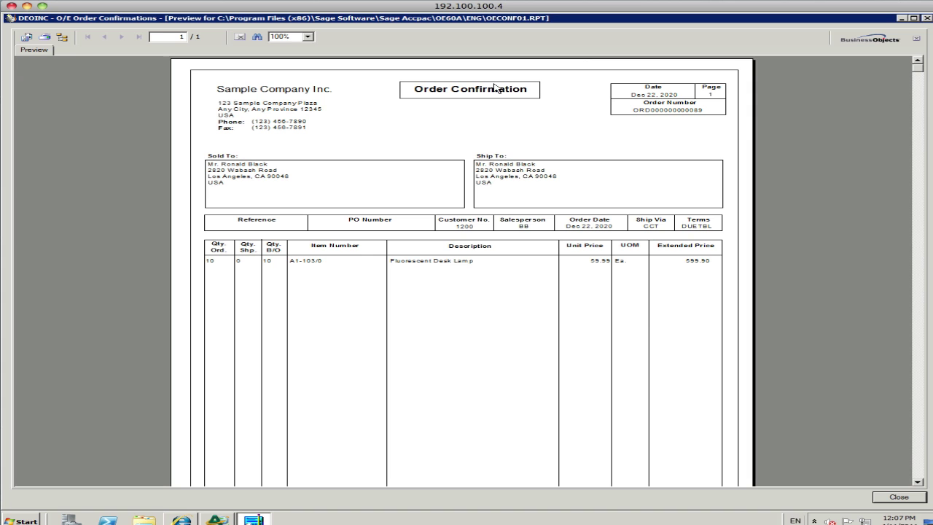
pyautogui.click(922, 499)
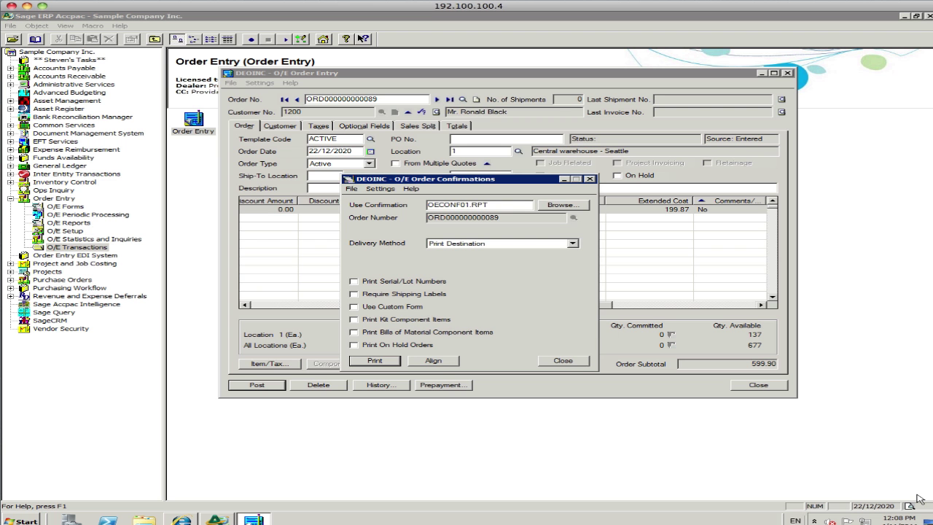
pyautogui.click(571, 362)
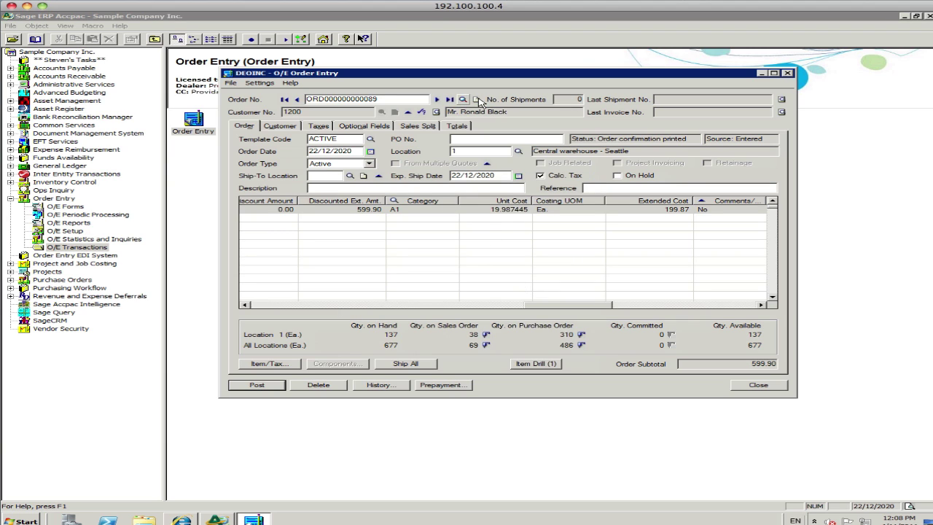
# - Create another new order and assign it to the same customer by entering the customer number
pyautogui.click(476, 100)
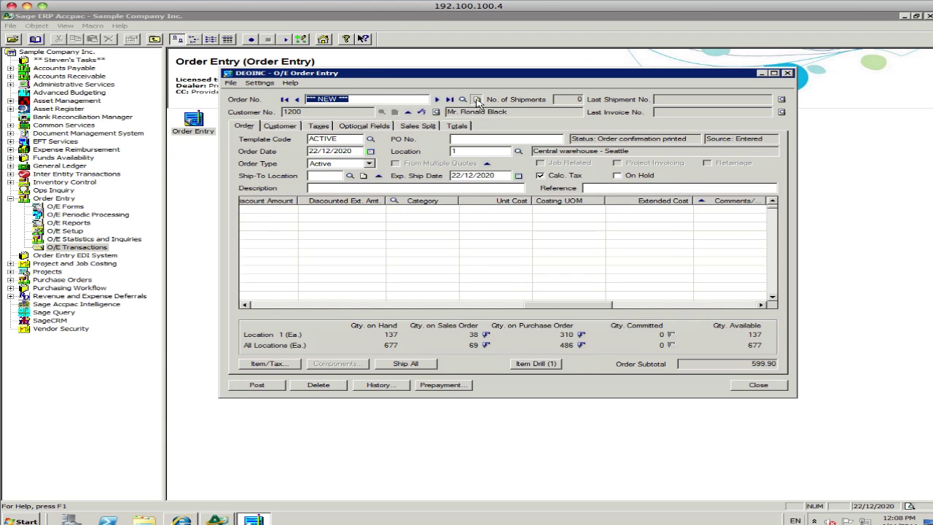
pyautogui.click(318, 111)
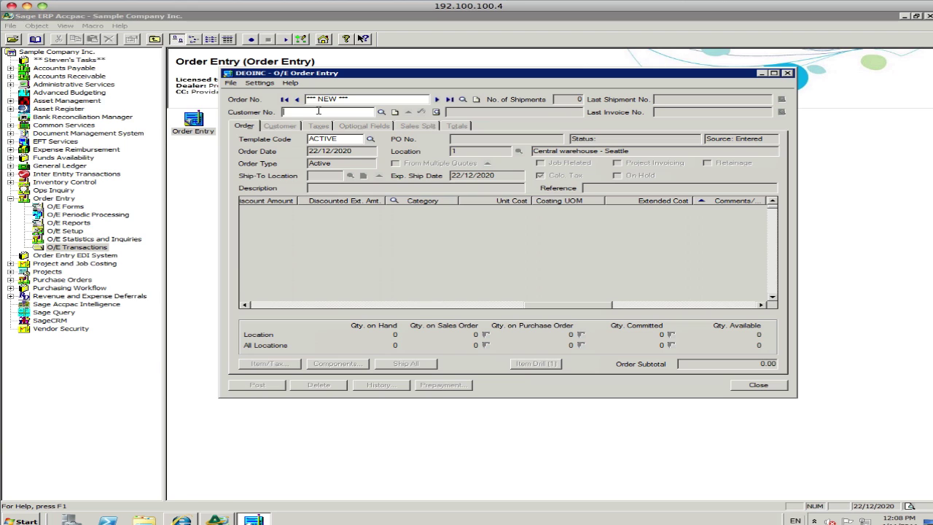
pyautogui.write('1200')
pyautogui.press('Return')
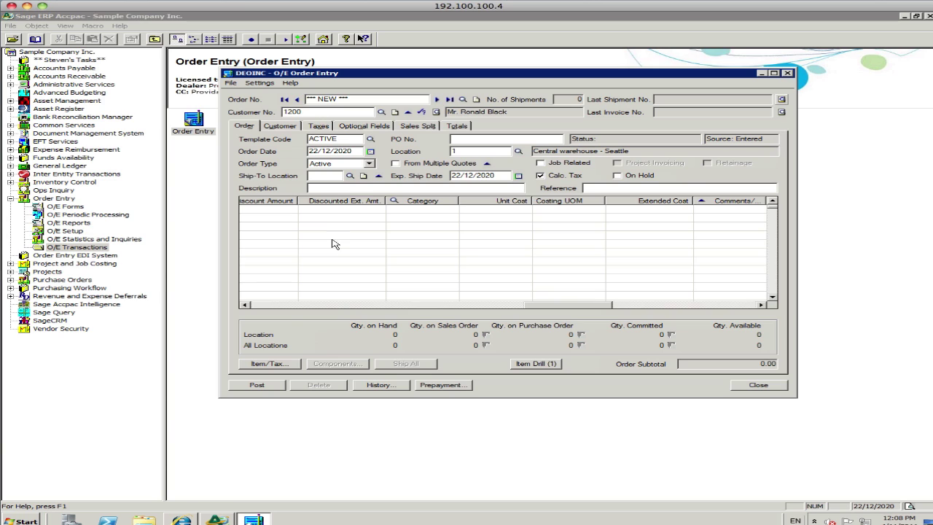
# - Select location 1, Central warehouse - Seattle, for the new order from the list of locations
pyautogui.click(262, 306)
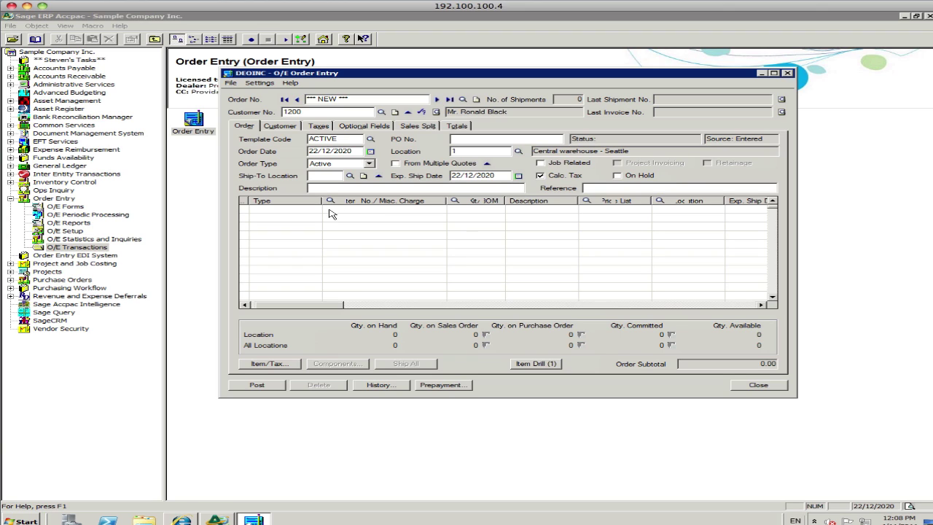
pyautogui.click(246, 305)
pyautogui.click(247, 305)
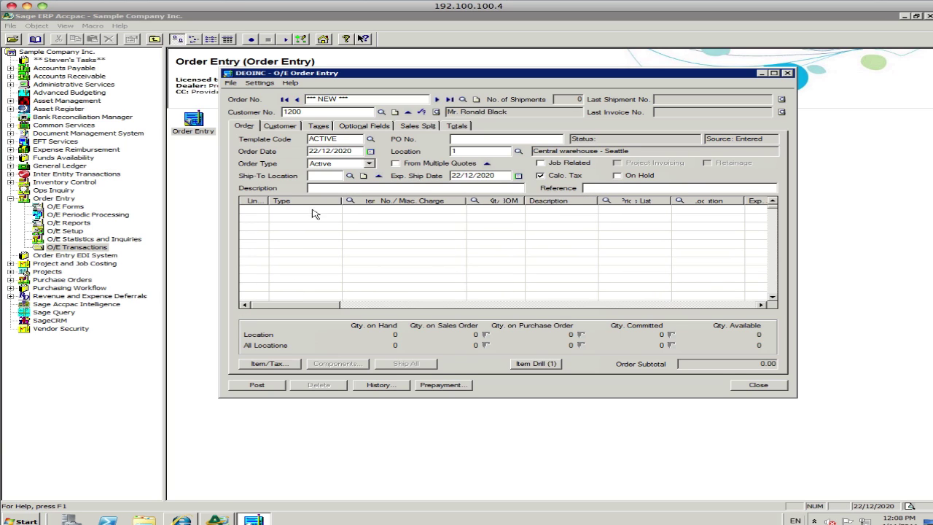
pyautogui.click(329, 191)
pyautogui.click(335, 110)
pyautogui.press('Tab')
pyautogui.click(519, 151)
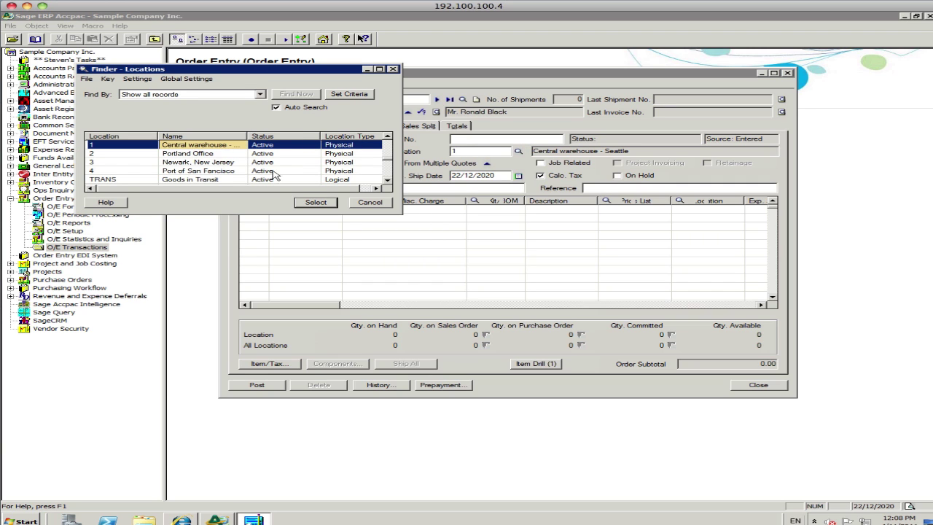
pyautogui.click(314, 202)
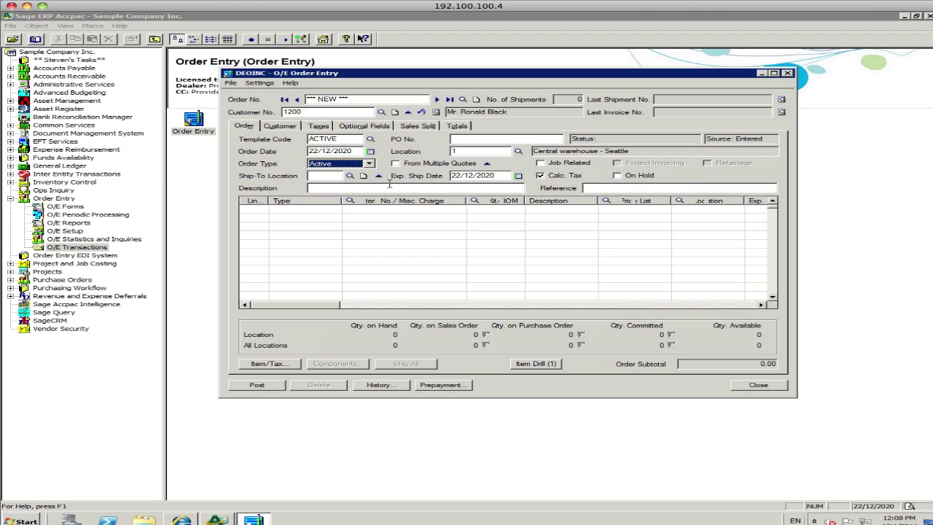
# - Advance through the remaining order header fields with their defaults and open the Items/Taxes details for the first line
pyautogui.press('Tab')
pyautogui.press('Tab')
pyautogui.press('Tab')
pyautogui.press('Tab')
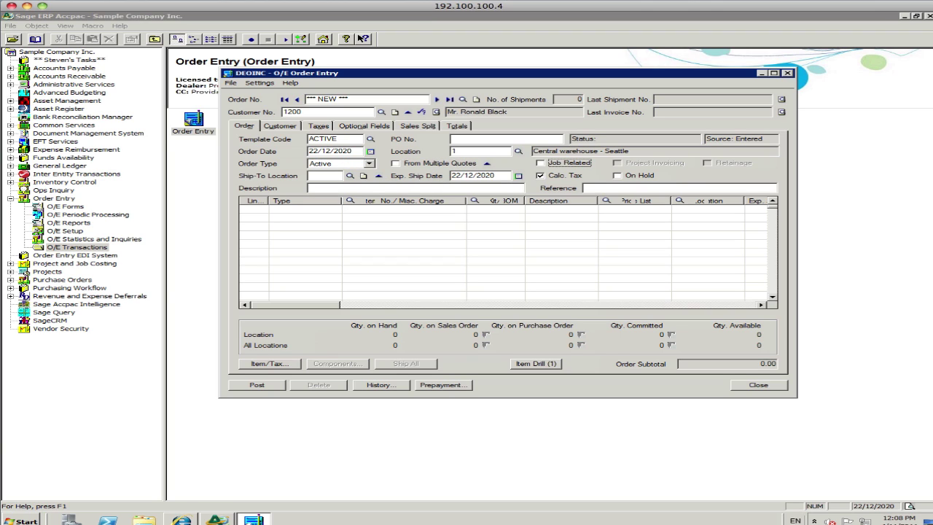
pyautogui.press('Tab')
pyautogui.press('Tab')
pyautogui.press('Tab')
pyautogui.press('Tab')
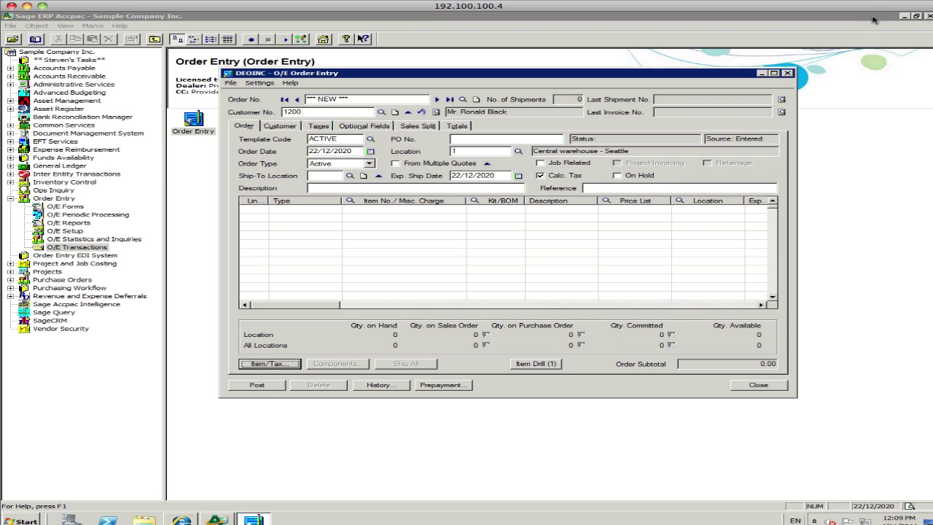
pyautogui.click(422, 211)
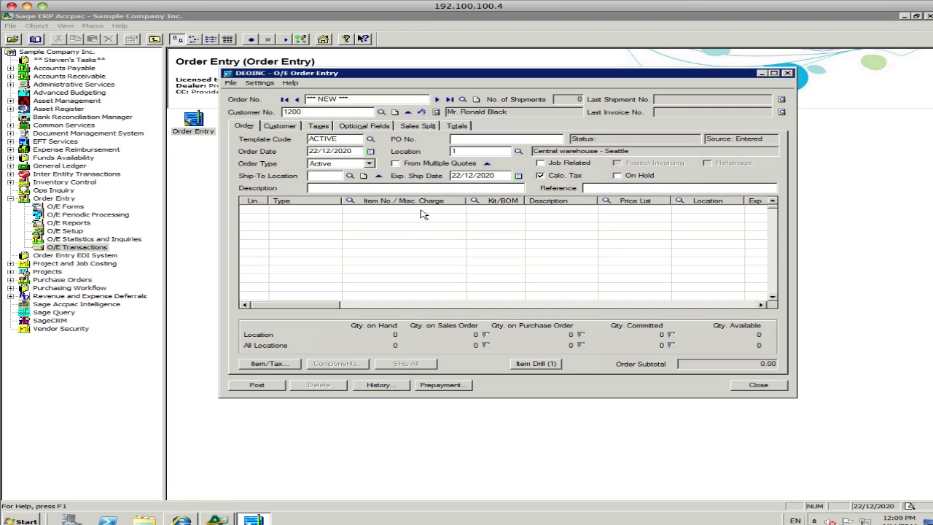
pyautogui.click(267, 364)
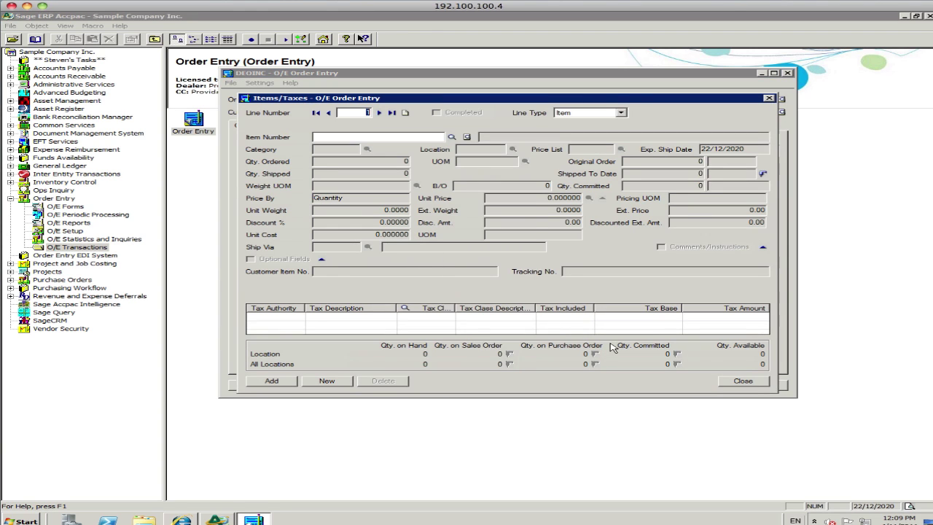
# - Add item A1-460/0, White Melamine Board, with a quantity ordered of 5 as the first line, and close the line details
pyautogui.click(407, 138)
pyautogui.write('A14600')
pyautogui.press('Tab')
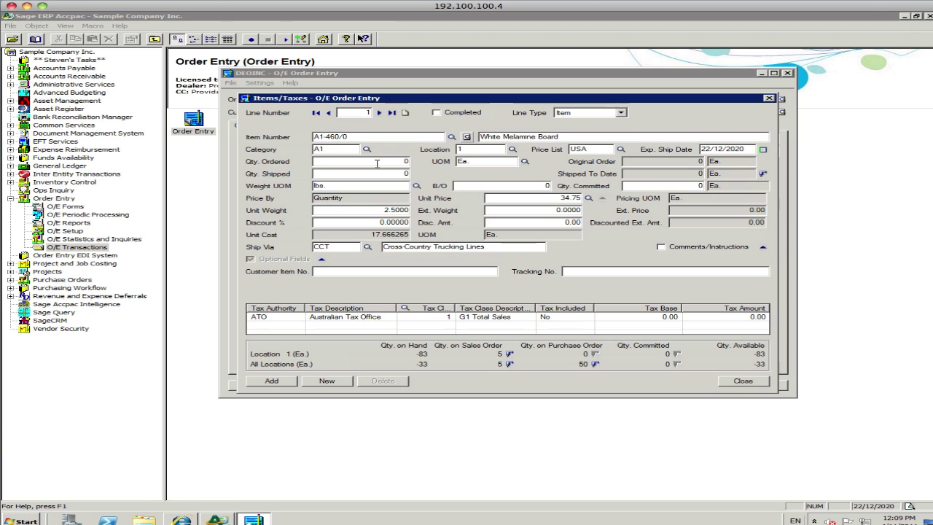
pyautogui.click(377, 164)
pyautogui.write('5')
pyautogui.press('Tab')
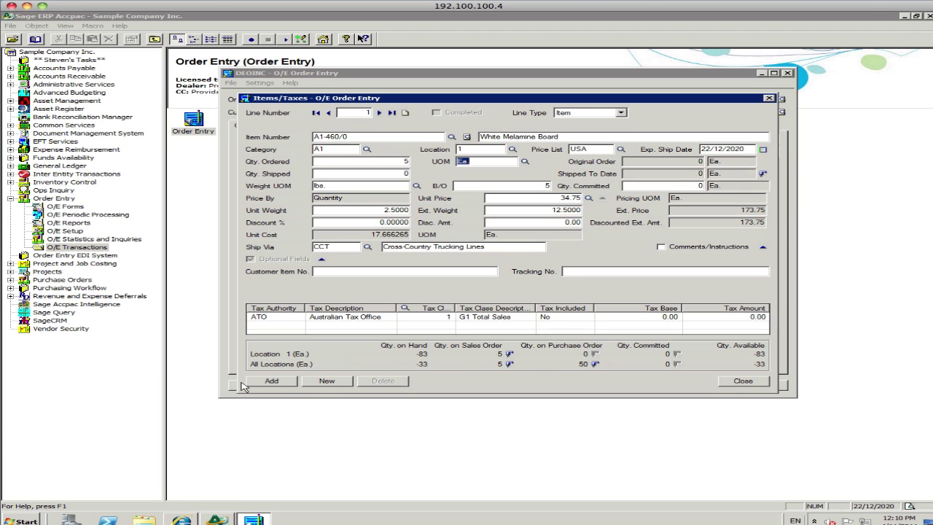
pyautogui.click(269, 381)
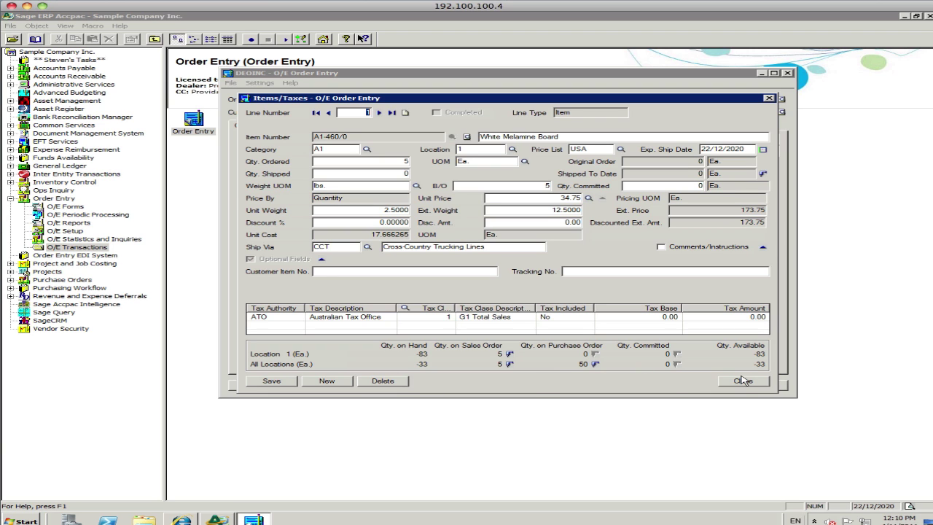
pyautogui.click(742, 381)
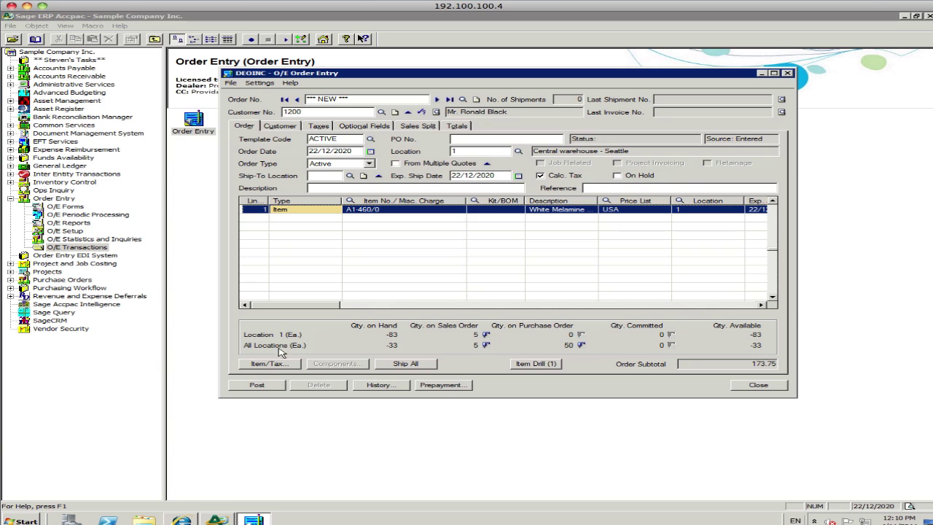
# - Ship all items on the order, dismissing the negative quantity warning, and post the order
pyautogui.click(409, 364)
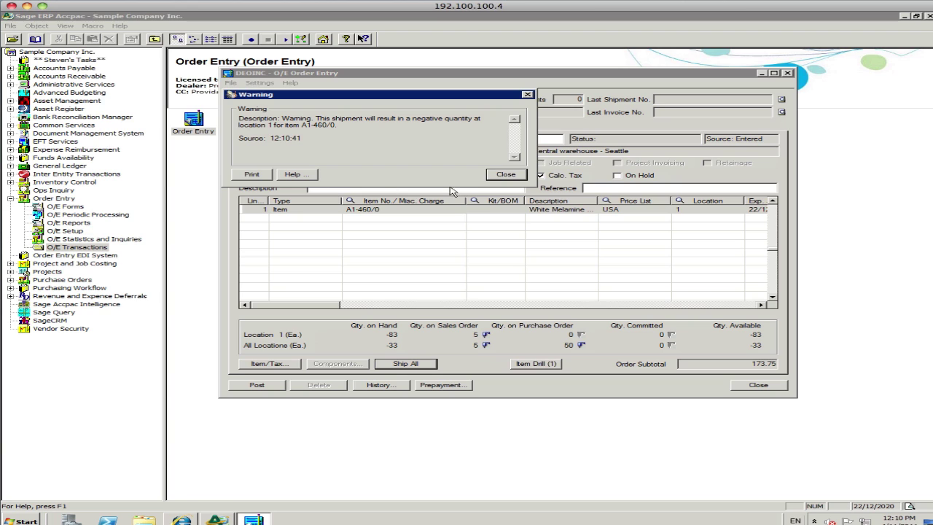
pyautogui.click(509, 178)
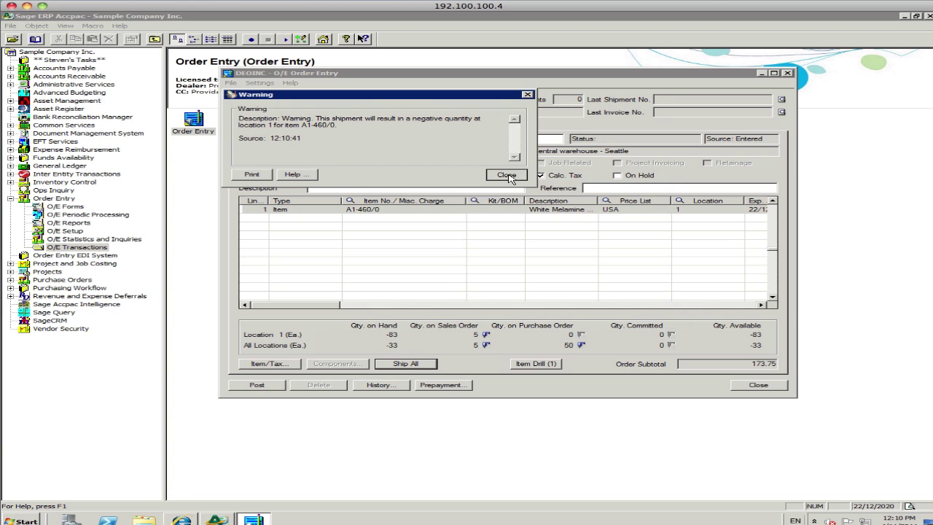
pyautogui.click(263, 386)
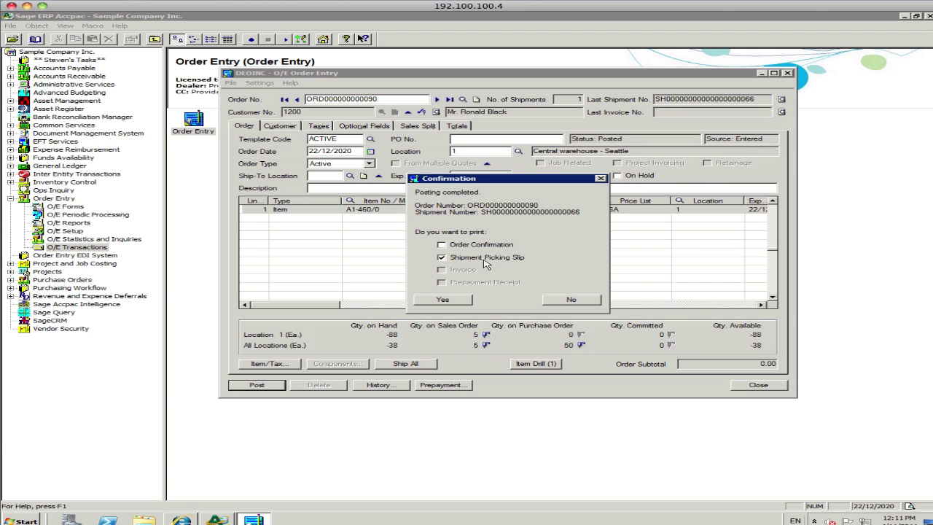
# - Print the shipment picking slip to a preview, sorted by Picking Sequence and printed by Header Location
pyautogui.click(444, 300)
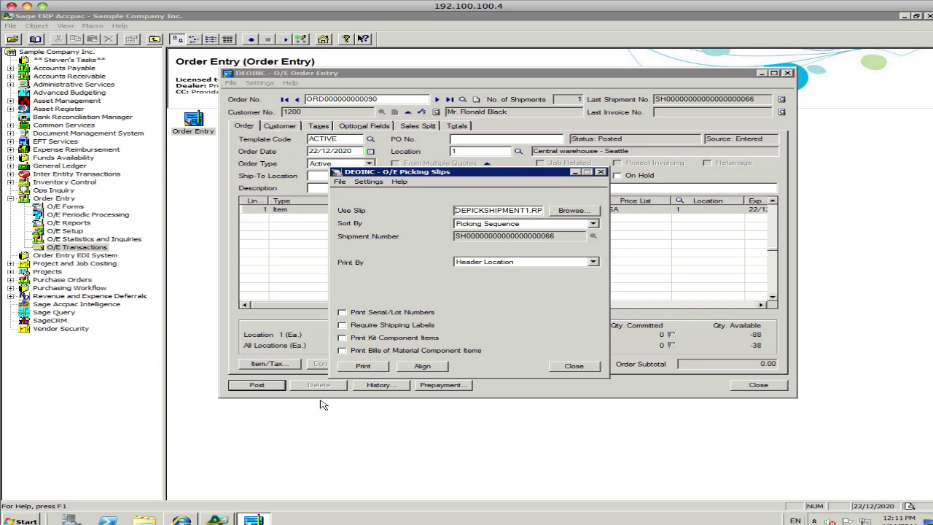
pyautogui.click(360, 367)
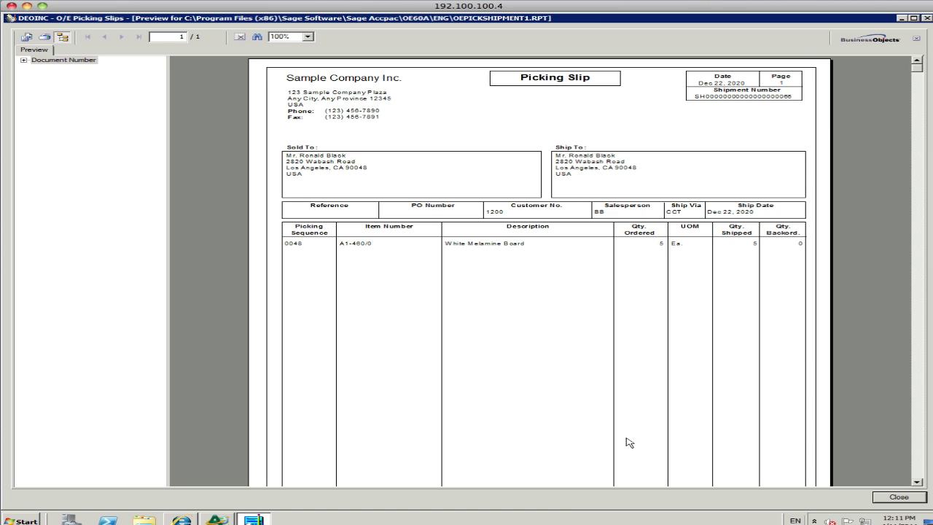
# - Close the picking slip preview, its print settings and the order entry form
pyautogui.click(906, 498)
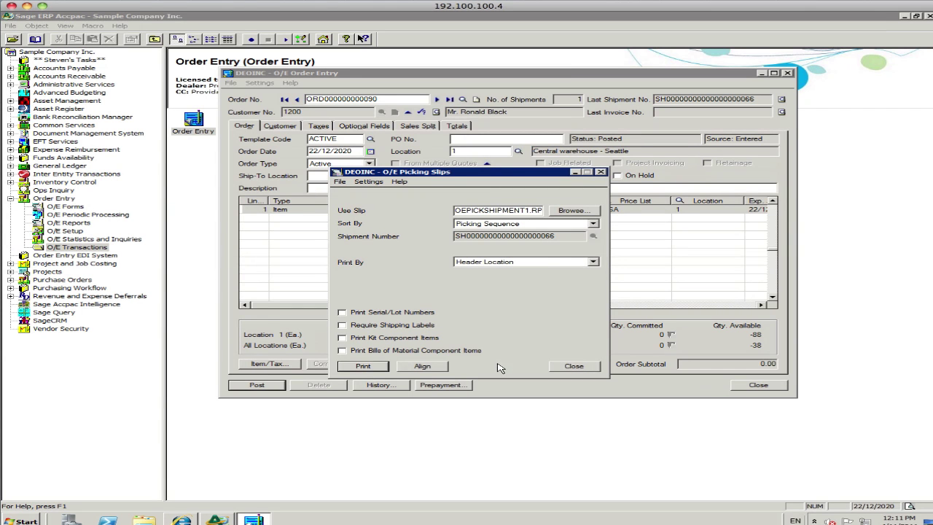
pyautogui.click(584, 366)
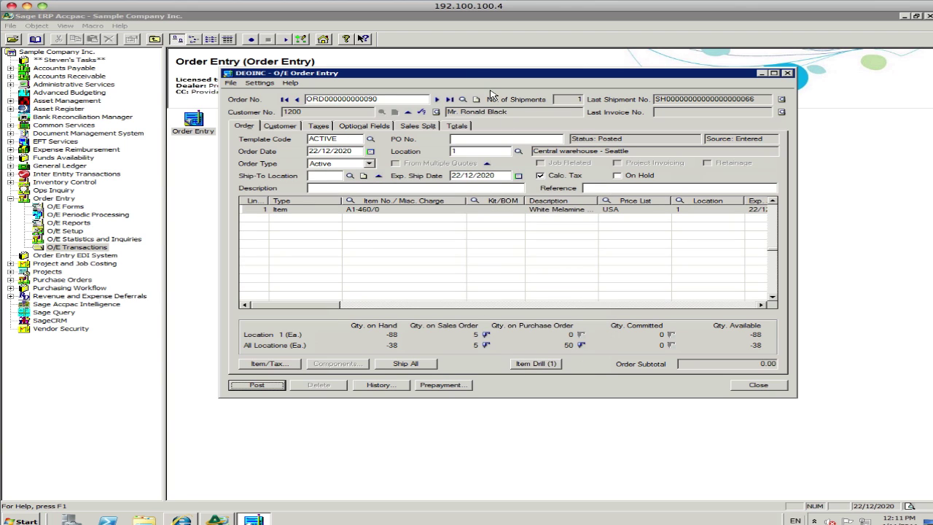
pyautogui.click(757, 385)
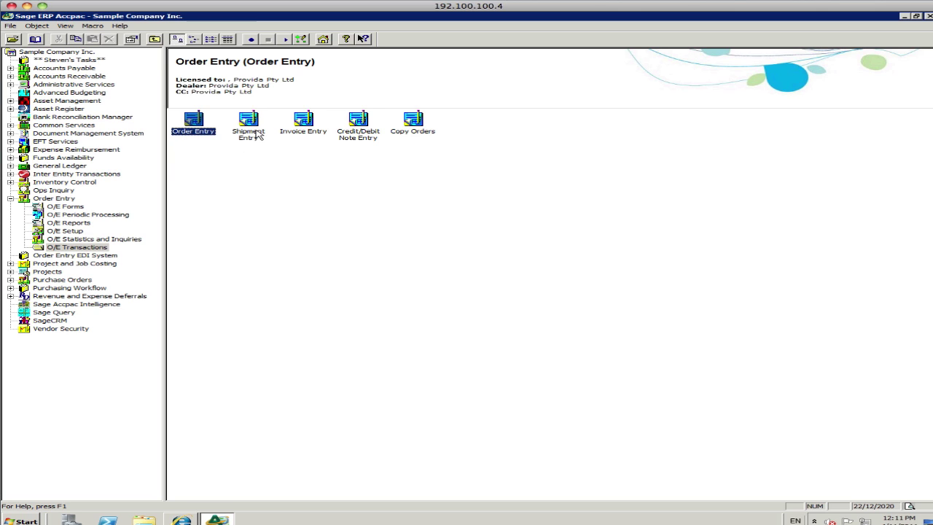
# - Start a new invoice in Invoice Entry for the same customer number and select the customer's shipment dated 22/12/2020
pyautogui.doubleClick(307, 127)
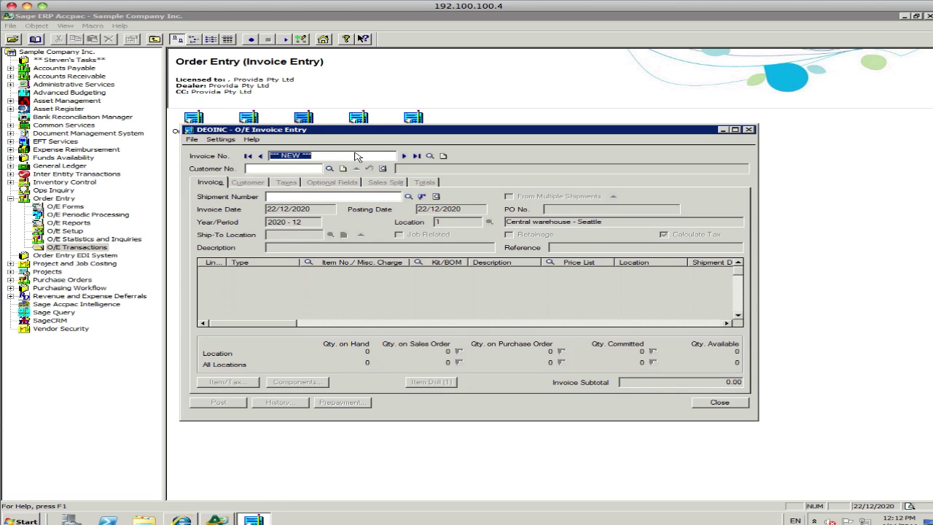
pyautogui.click(304, 167)
pyautogui.write('1200')
pyautogui.press('Tab')
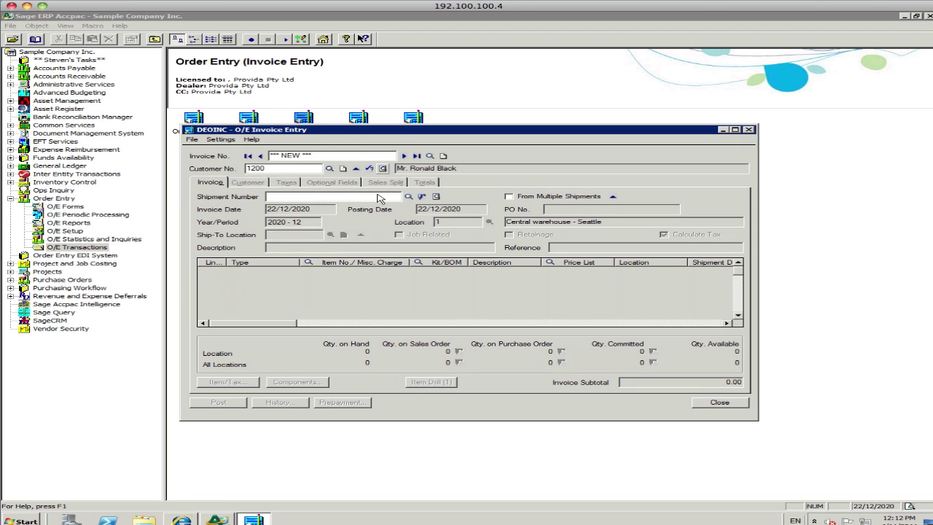
pyautogui.click(409, 197)
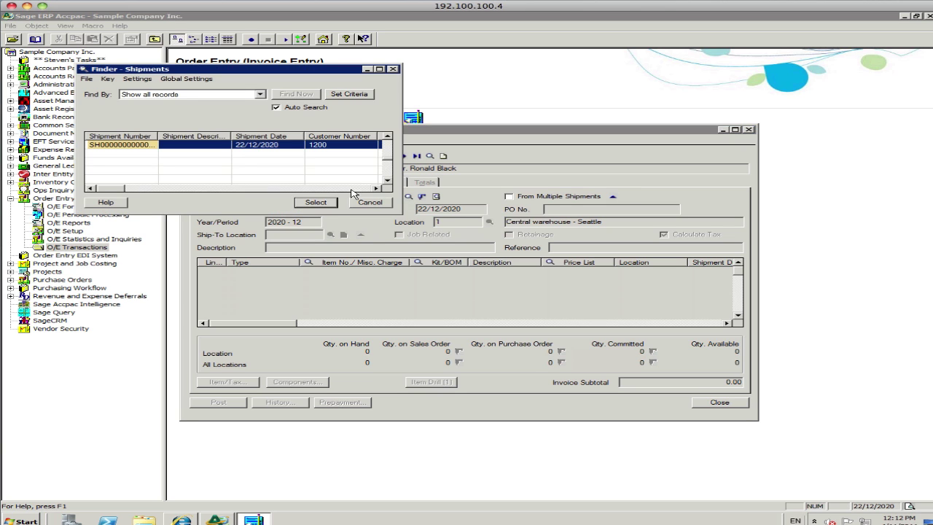
pyautogui.click(306, 203)
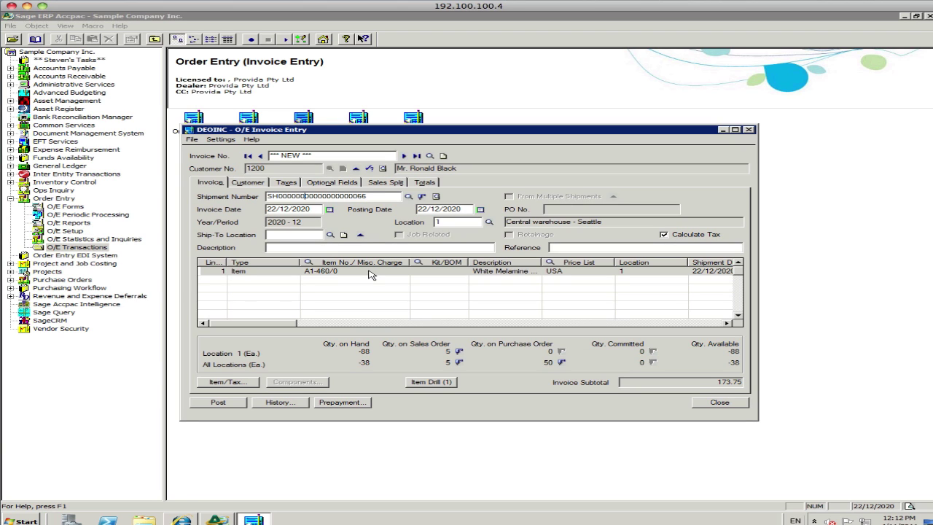
# - Post the invoice and print it to a preview using OEINV01.RPT with Print Destination as the delivery method
pyautogui.click(219, 404)
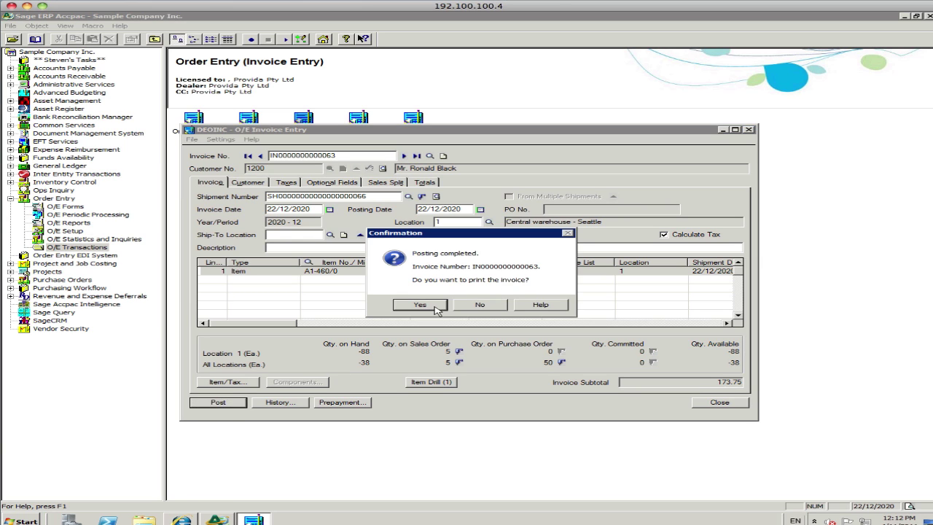
pyautogui.click(421, 305)
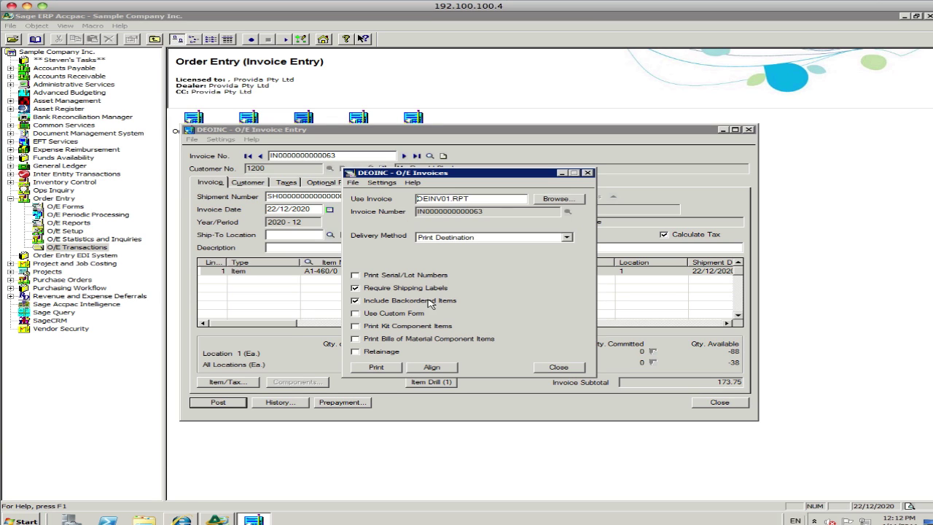
pyautogui.click(373, 367)
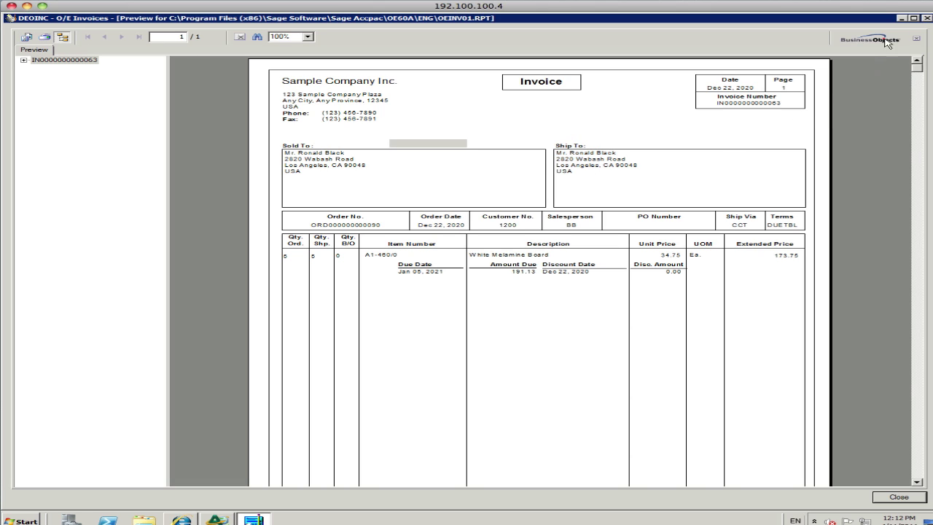
# - Close the invoice preview, the invoice print settings and the Invoice Entry form
pyautogui.click(898, 498)
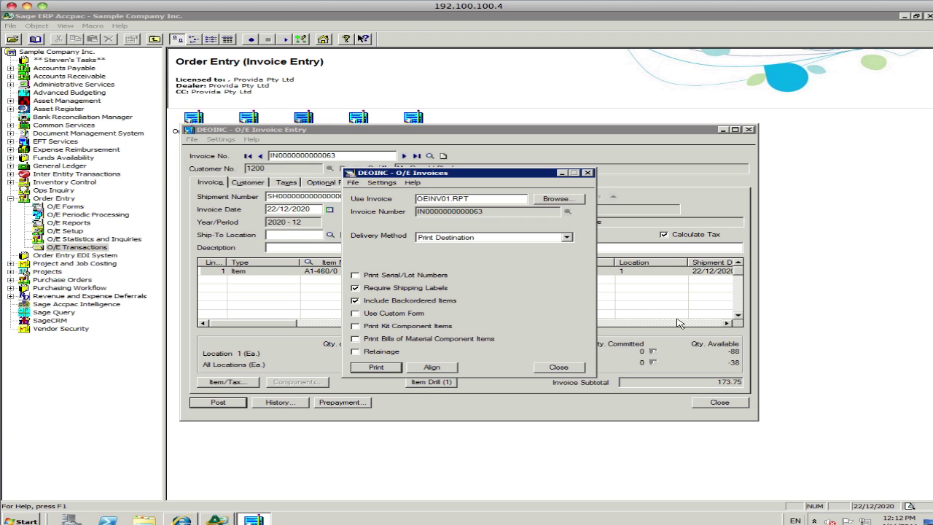
pyautogui.click(567, 370)
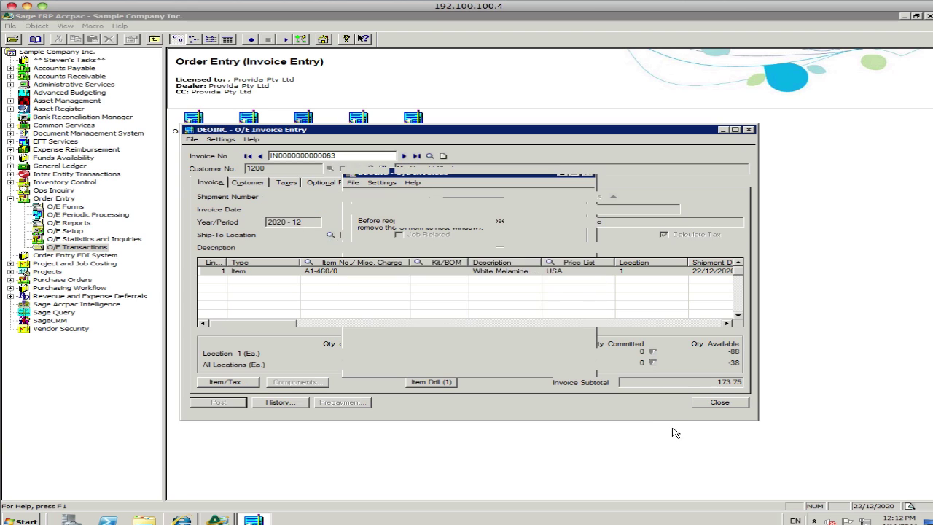
pyautogui.click(714, 403)
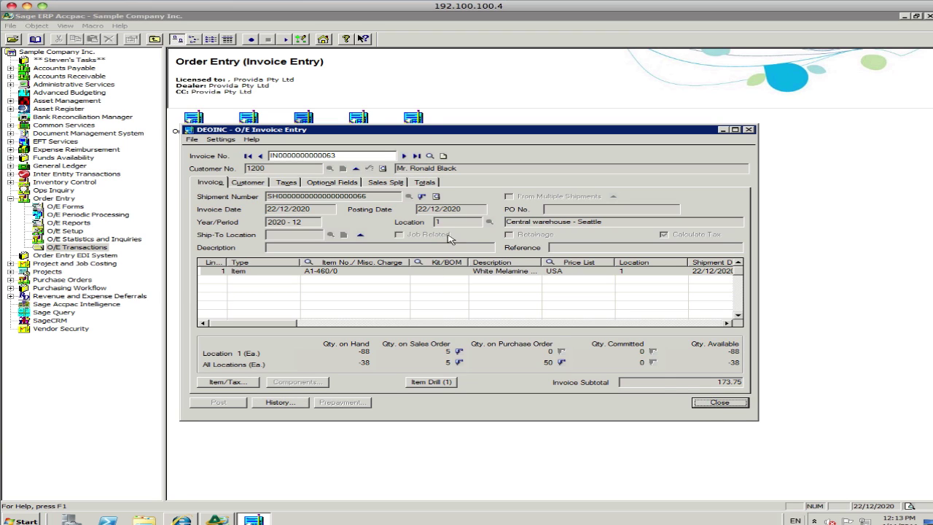
pyautogui.hotkey('alt', 'F4')
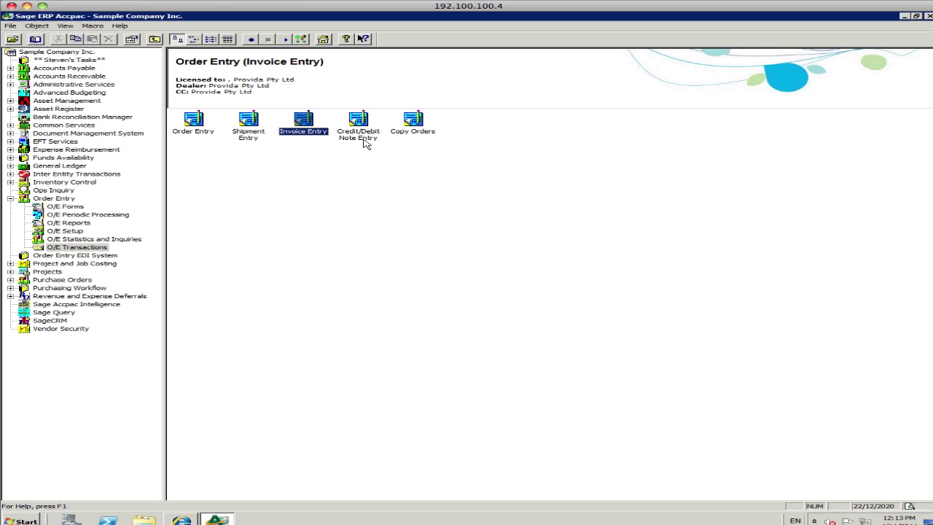
# - Start a new credit note in Credit/Debit Note Entry and enter the same customer number
pyautogui.doubleClick(357, 121)
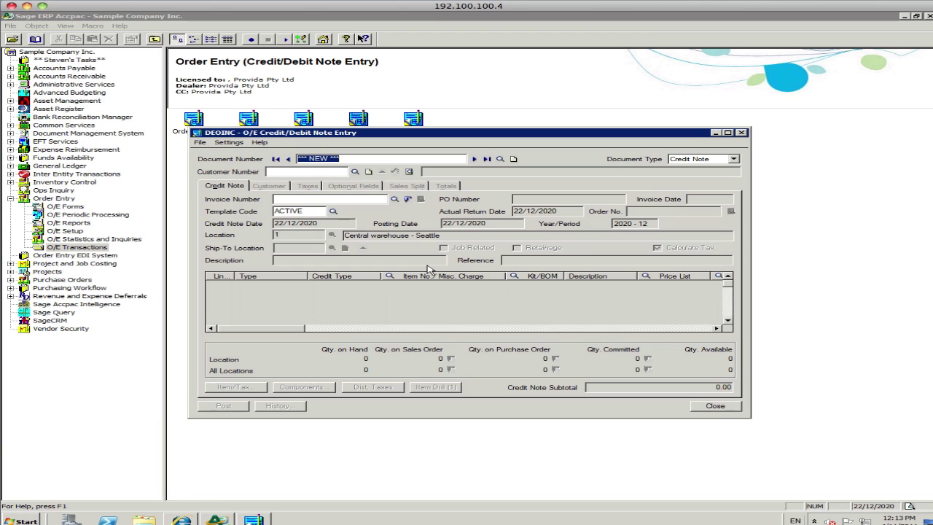
pyautogui.click(322, 171)
pyautogui.write('1200')
pyautogui.press('Tab')
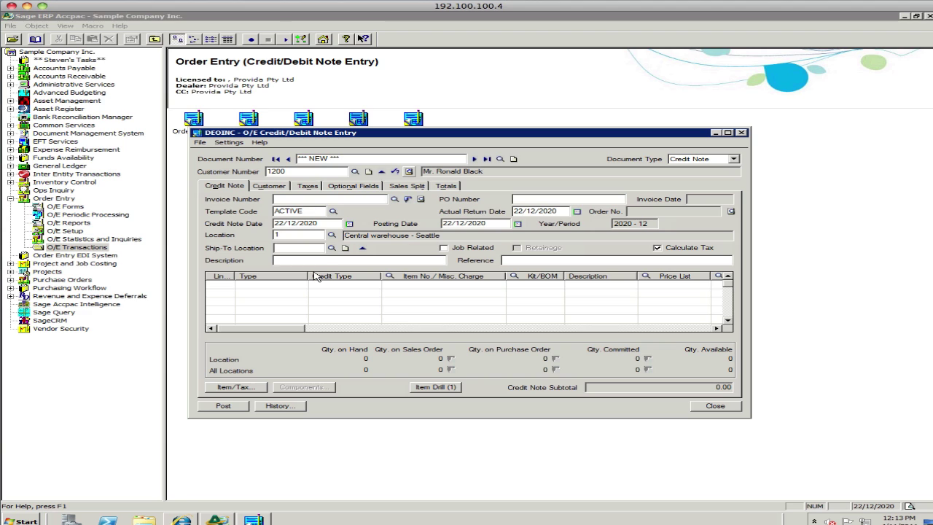
# - Select the customer's invoice dated 22/12/2020 for the credit note and dismiss the Day End warning
pyautogui.click(395, 198)
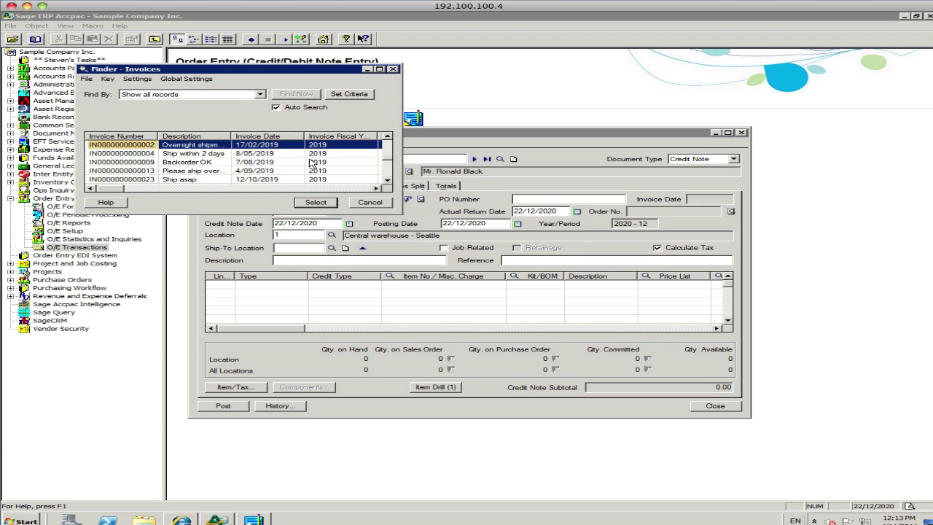
pyautogui.click(390, 170)
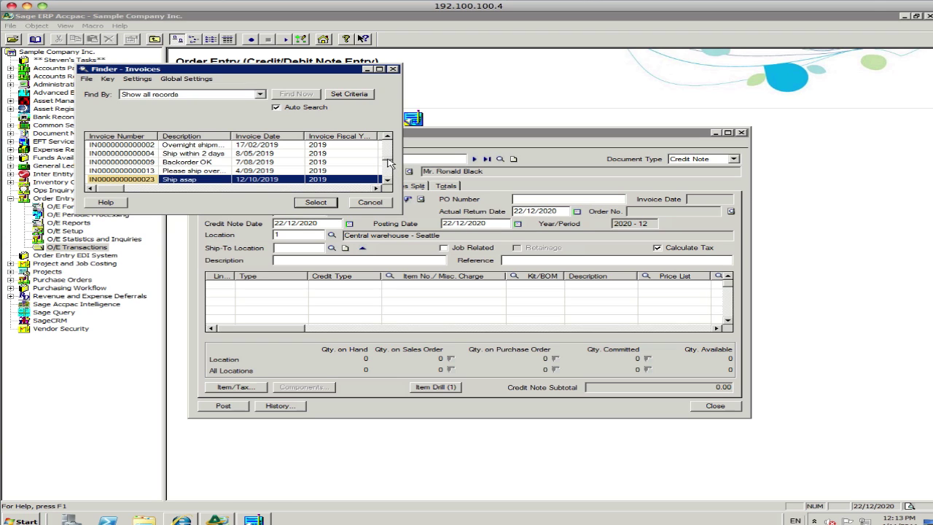
pyautogui.click(388, 174)
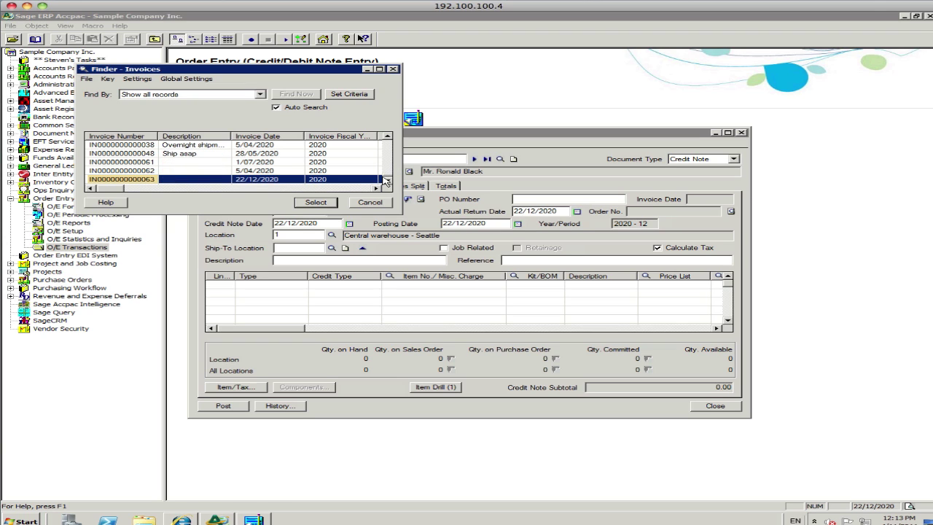
pyautogui.click(206, 180)
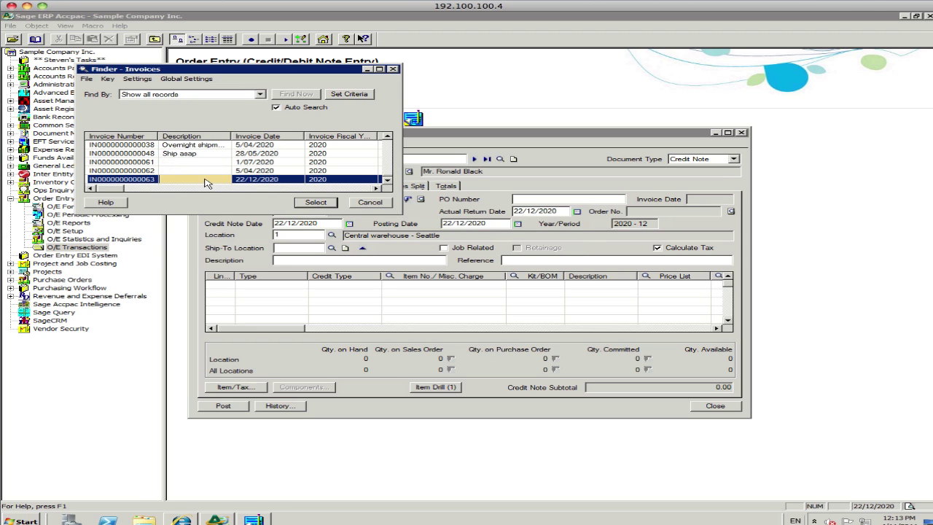
pyautogui.doubleClick(104, 179)
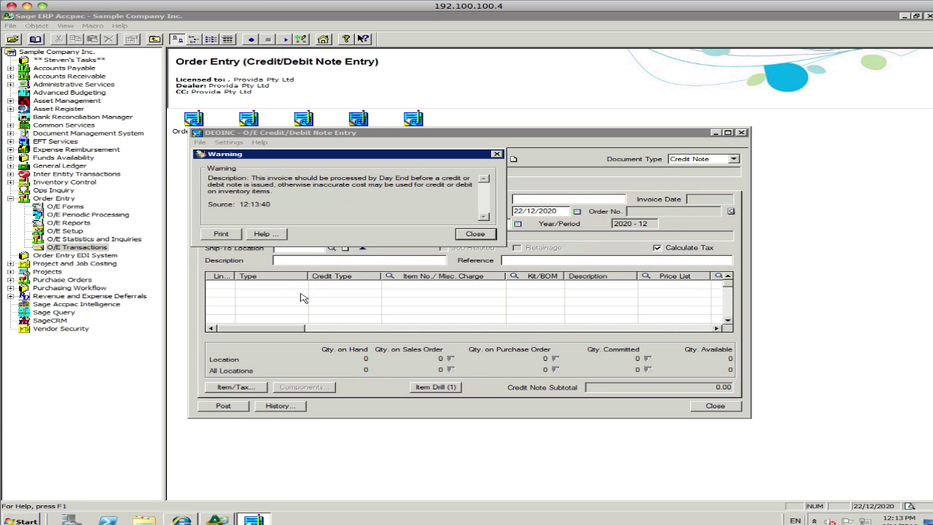
pyautogui.click(474, 237)
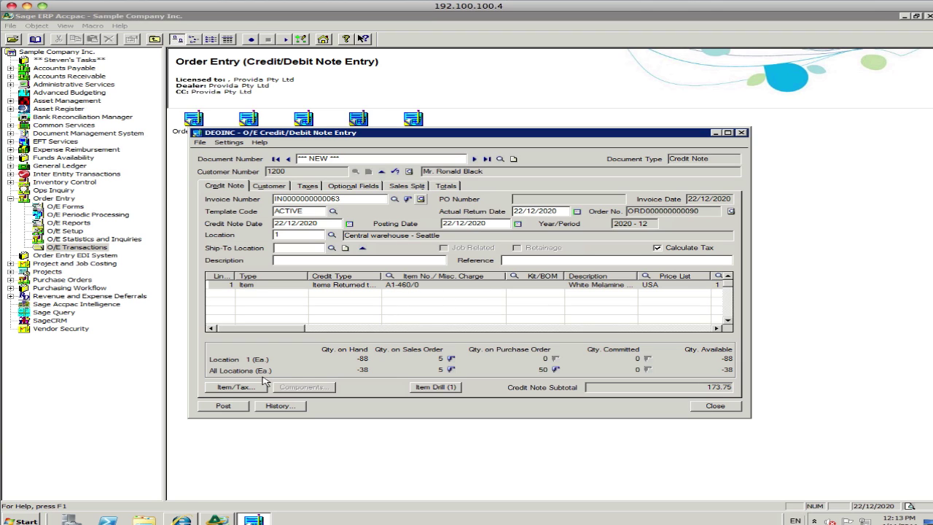
# - Post the credit note and print it to a preview using OECRN01.RPT with Print Destination as the delivery method
pyautogui.click(213, 406)
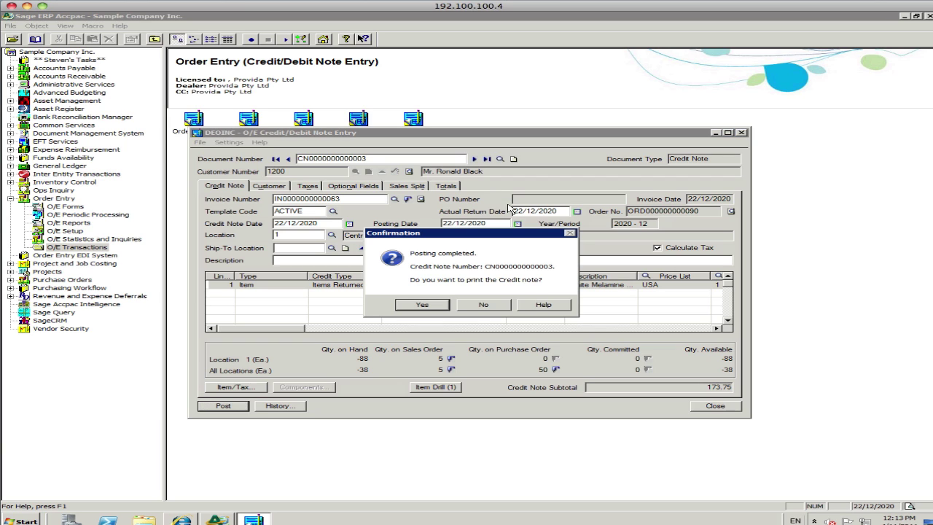
pyautogui.click(422, 305)
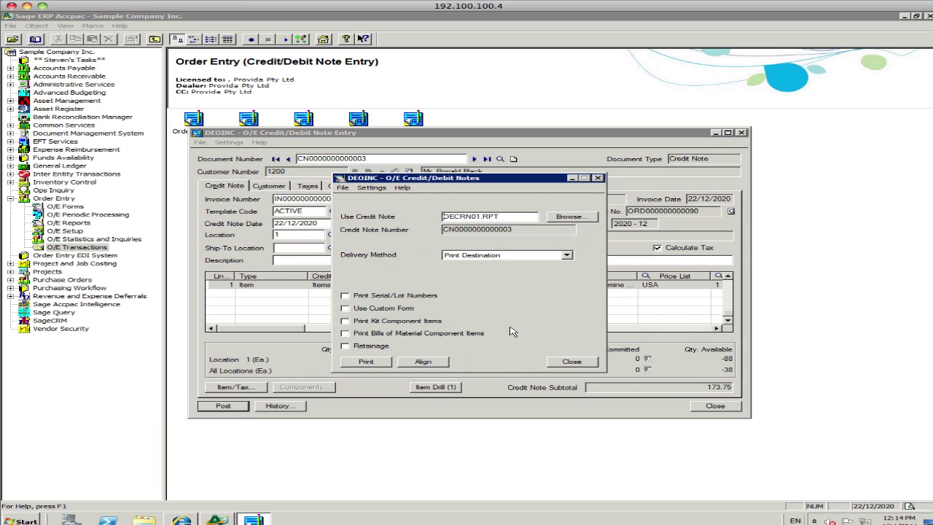
pyautogui.click(371, 361)
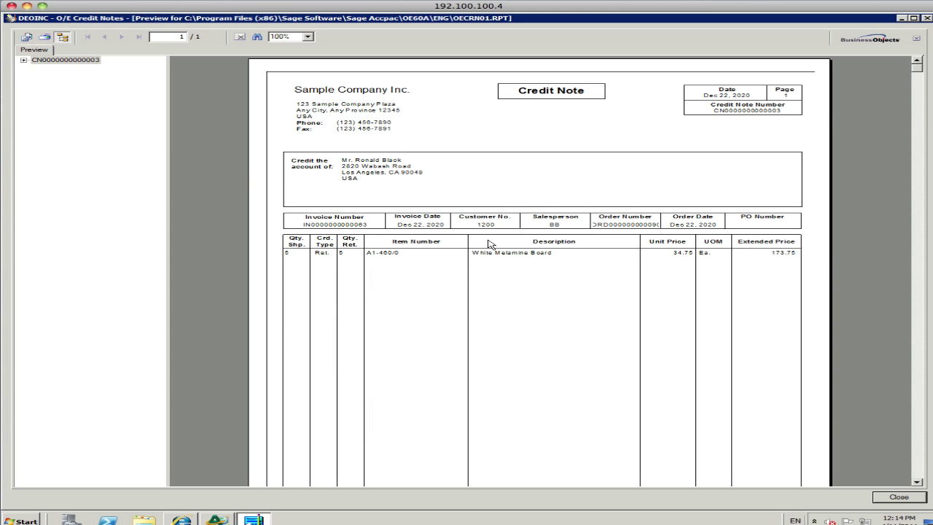
# - Close the credit note preview, its print settings and the Credit/Debit Note Entry form
pyautogui.click(926, 18)
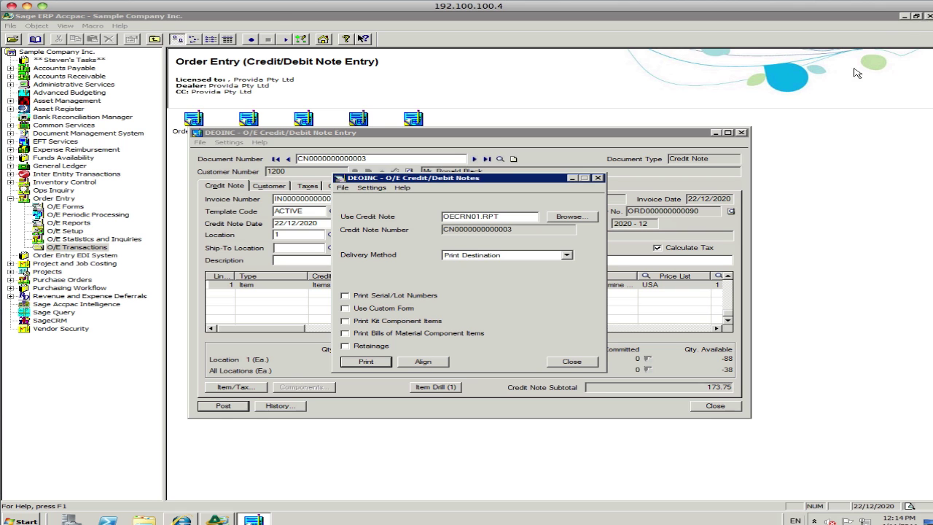
pyautogui.click(576, 364)
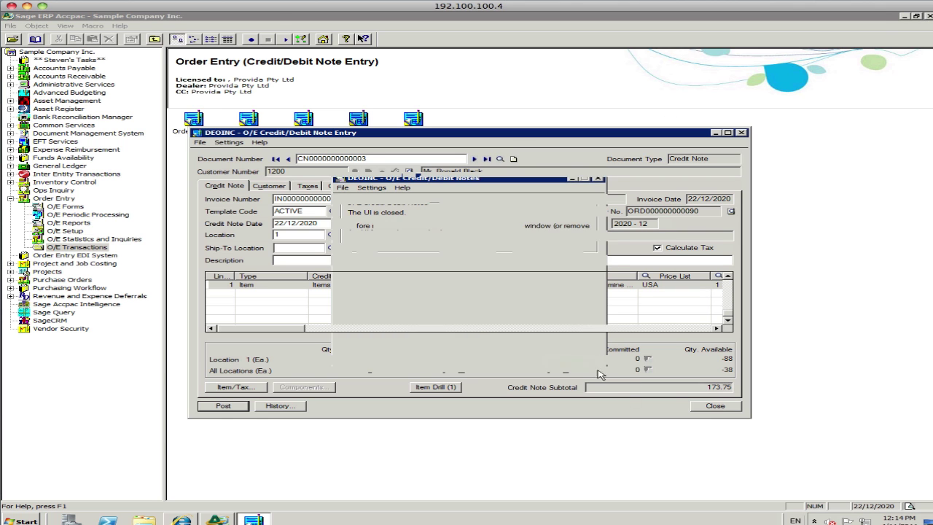
pyautogui.click(716, 407)
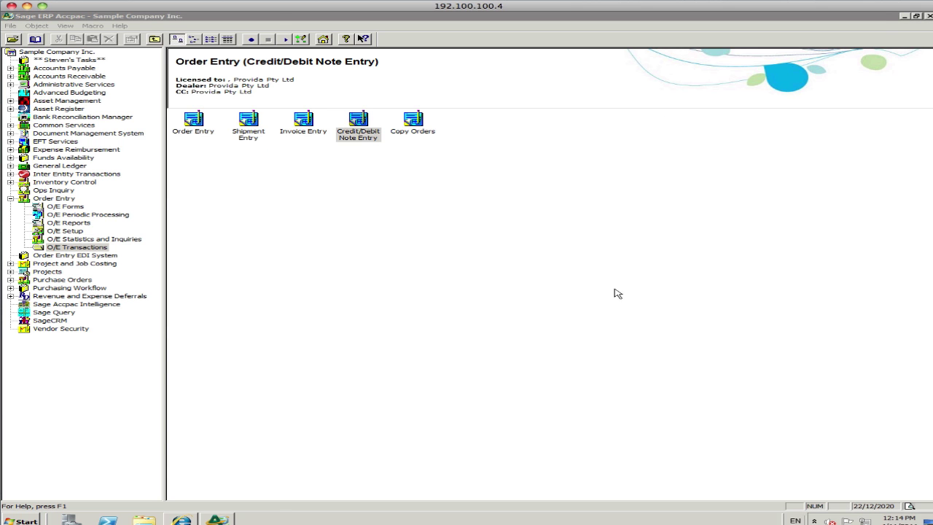
# - Look through the O/E Periodic Processing and O/E Setup folders, return to the Order Entry overview, and dismiss the calendar alarm
pyautogui.click(377, 133)
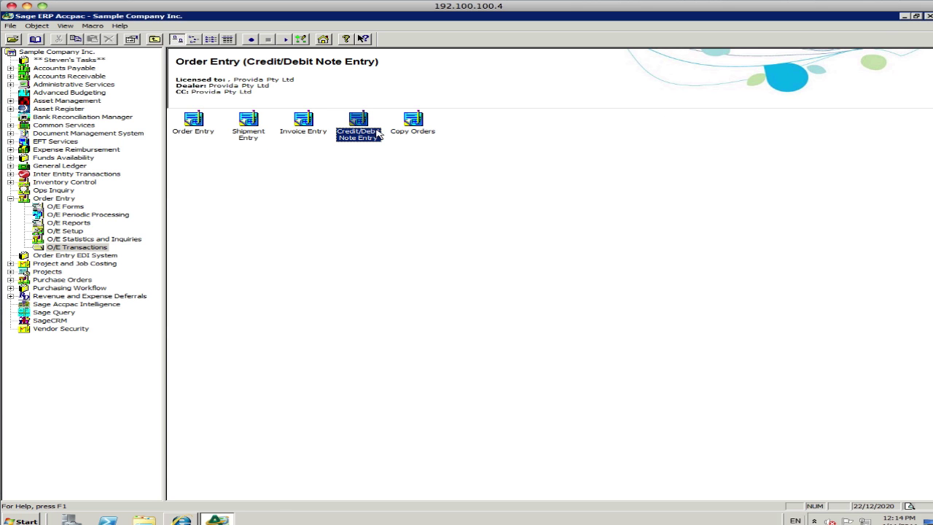
pyautogui.click(48, 201)
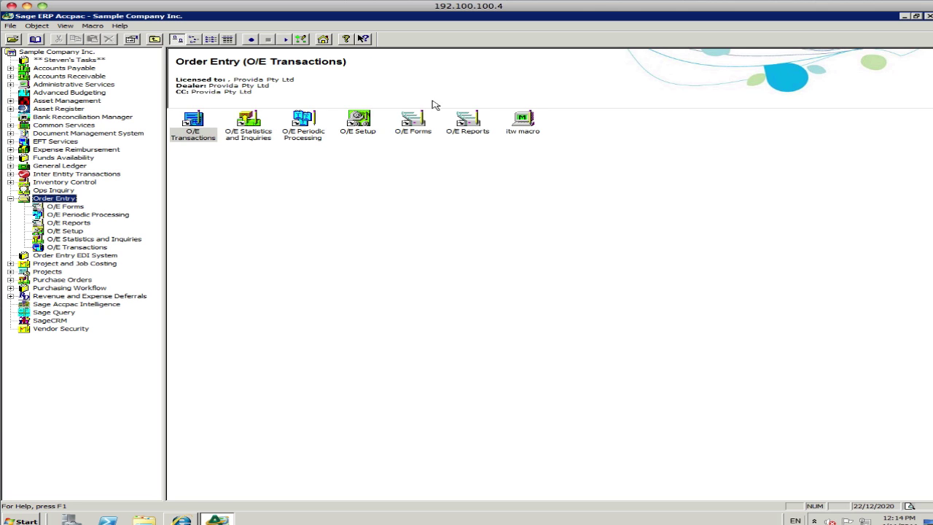
pyautogui.doubleClick(303, 123)
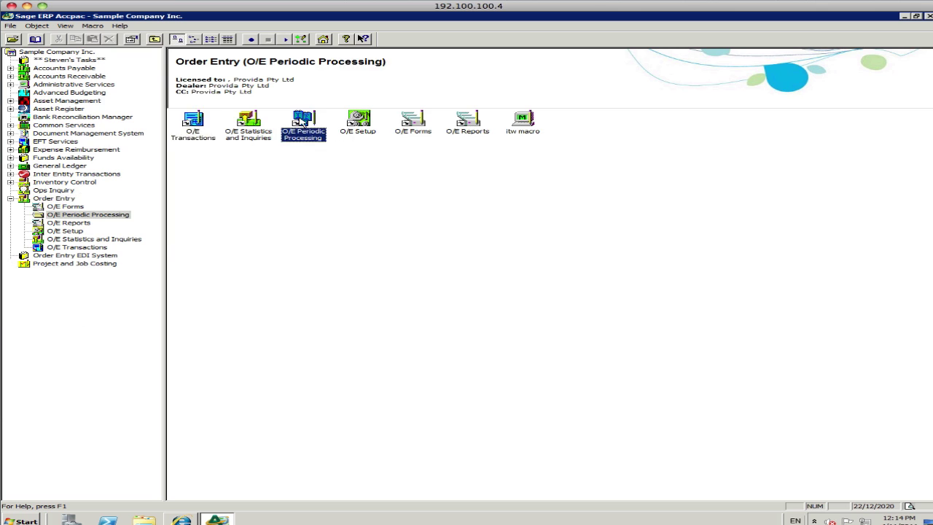
pyautogui.click(58, 199)
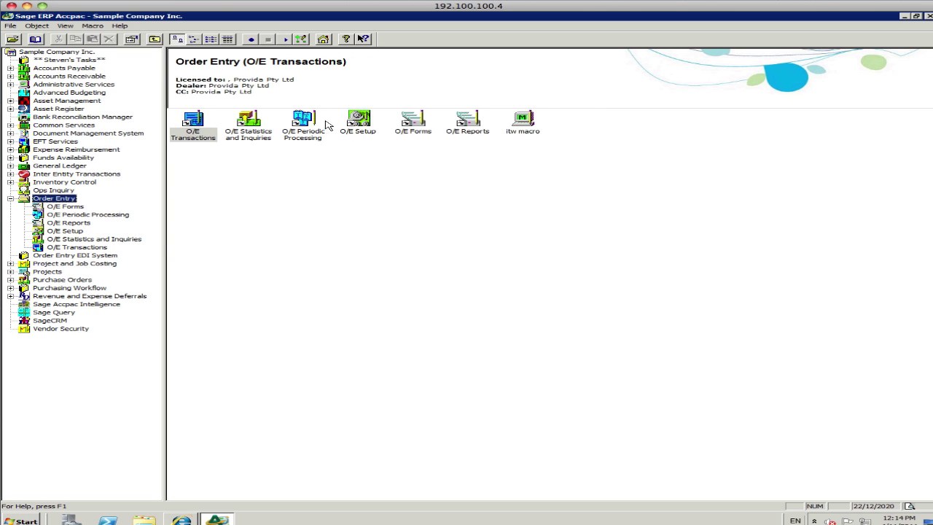
pyautogui.doubleClick(359, 124)
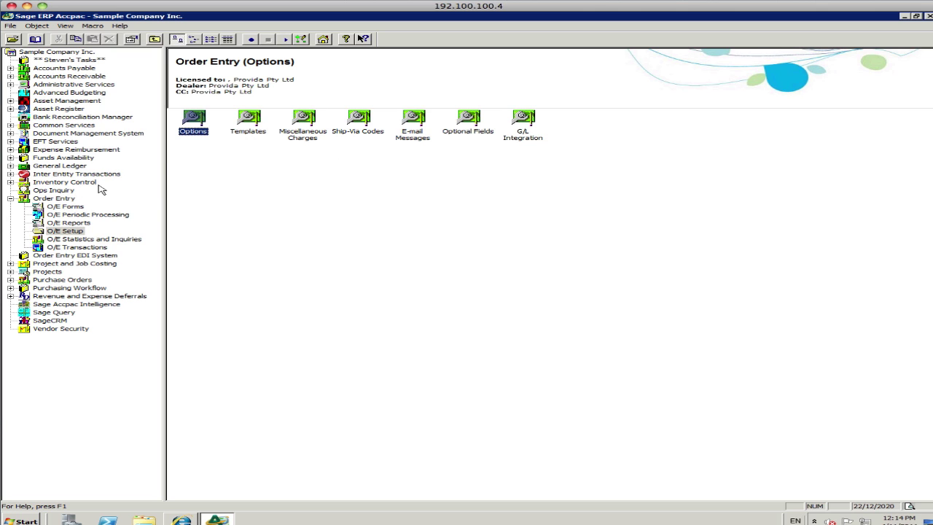
pyautogui.click(54, 199)
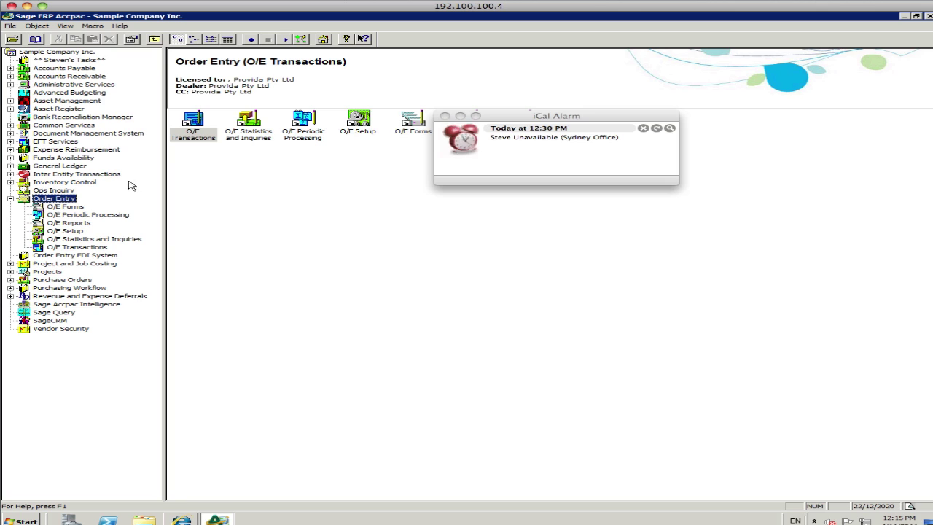
pyautogui.click(445, 116)
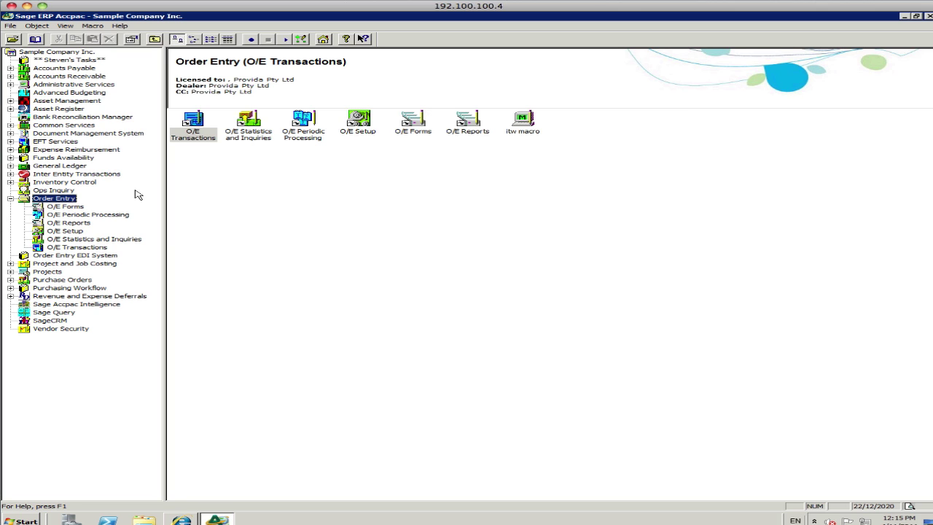
# - Look through the available documents and reports in the O/E Forms and O/E Reports folders
pyautogui.click(56, 207)
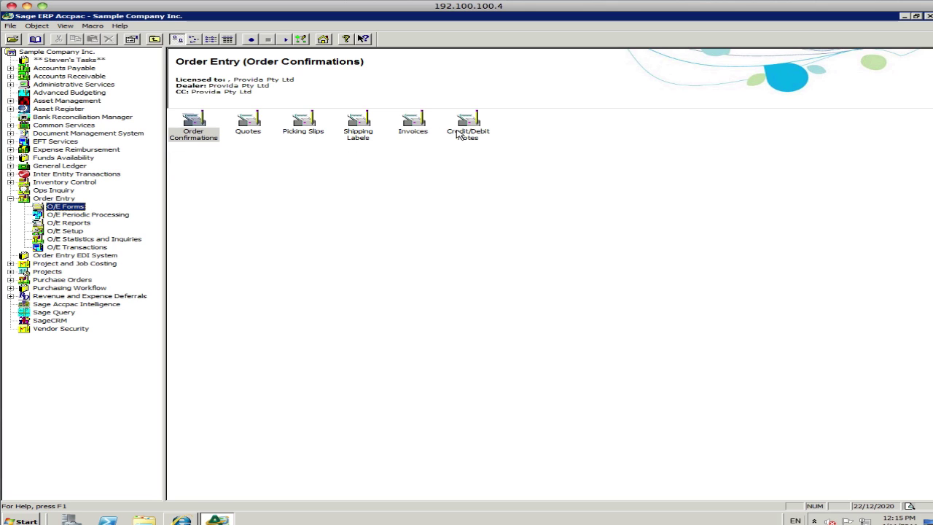
pyautogui.click(59, 216)
pyautogui.click(59, 223)
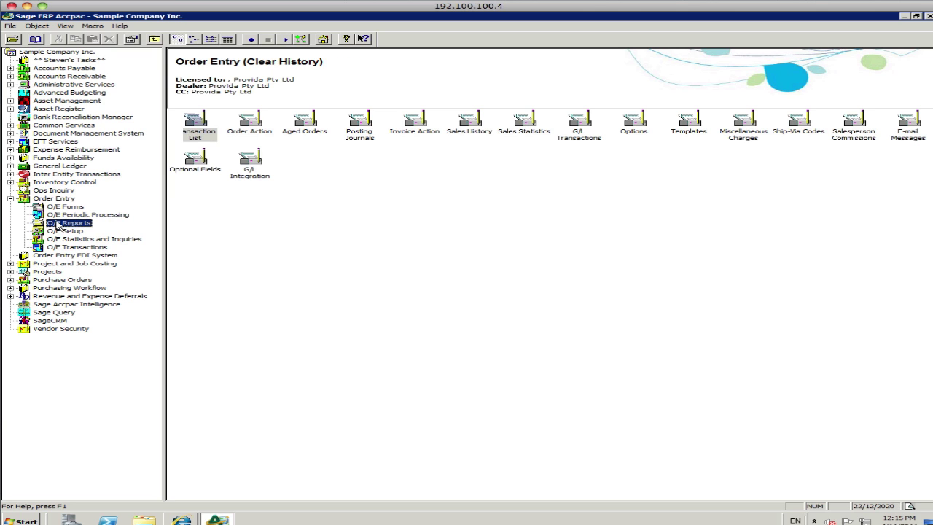
# - Examine the Order Type and Item Status choices of the O/E Order Action Report, and close the report without printing
pyautogui.doubleClick(256, 126)
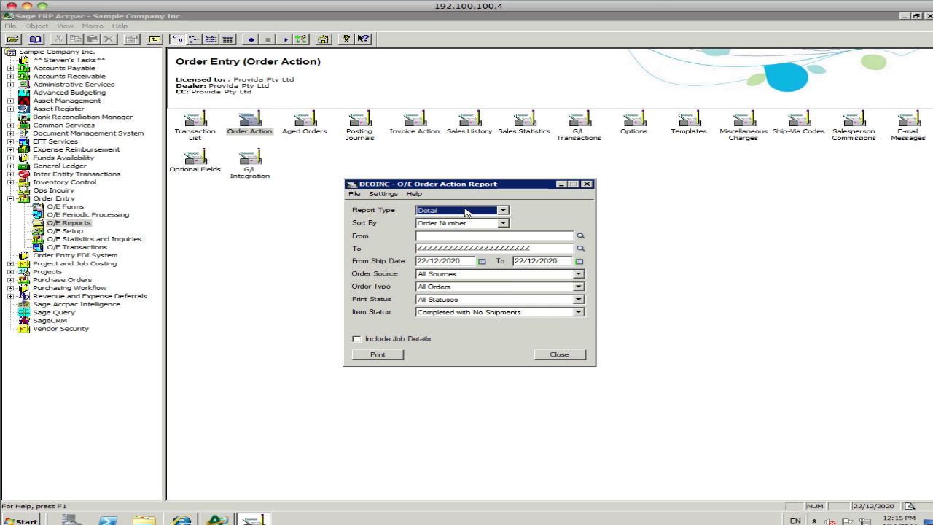
pyautogui.click(579, 289)
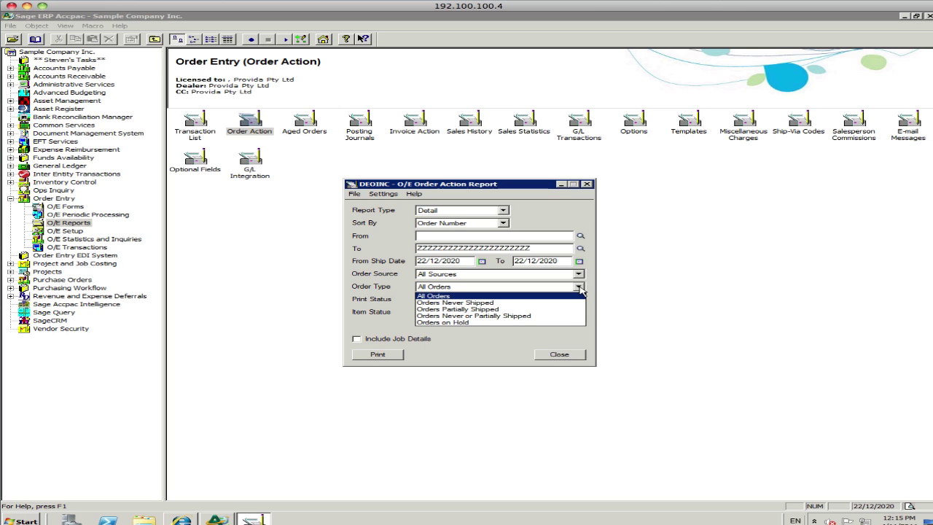
pyautogui.click(579, 289)
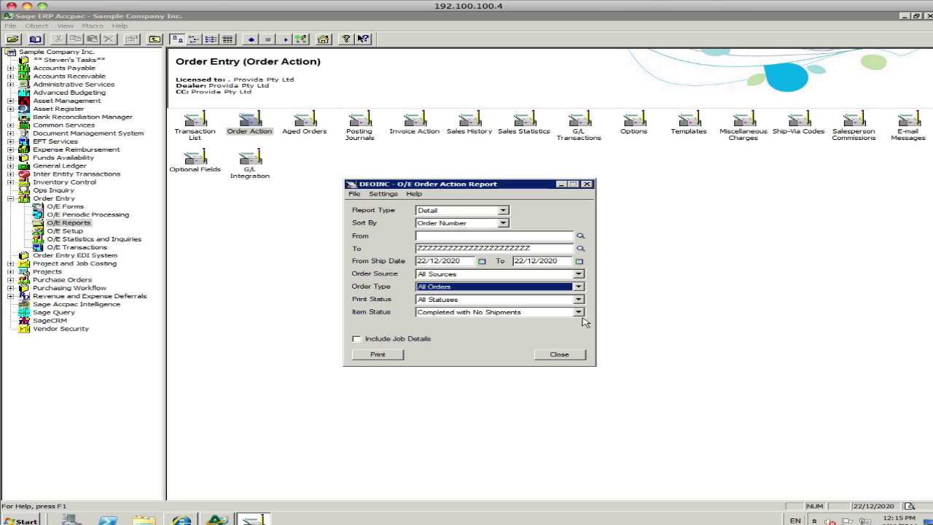
pyautogui.click(579, 312)
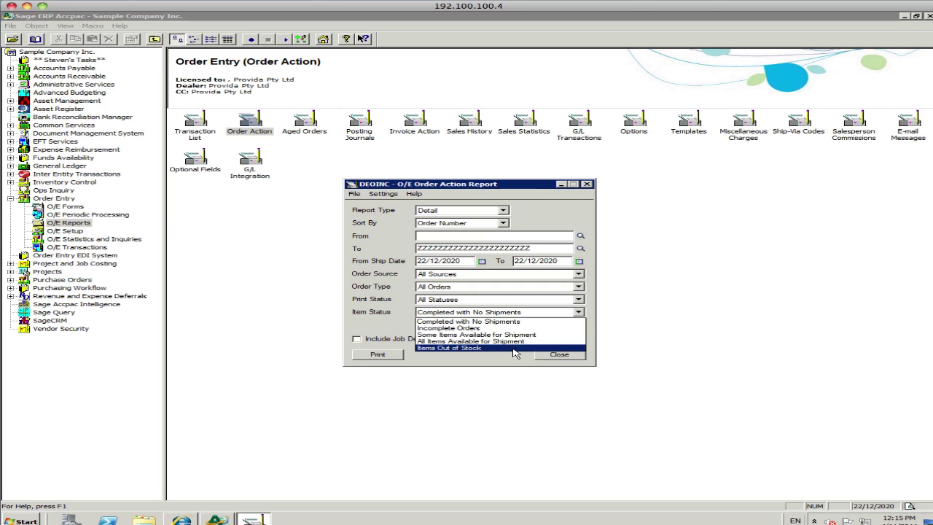
pyautogui.click(581, 361)
pyautogui.click(577, 358)
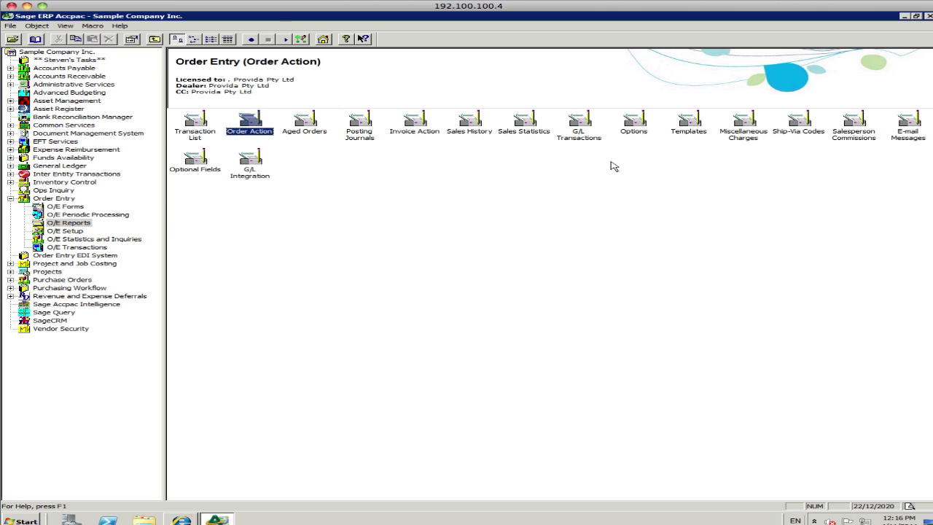
# - Run Day End Processing from the periodic processing functions of Inventory Control
pyautogui.click(57, 200)
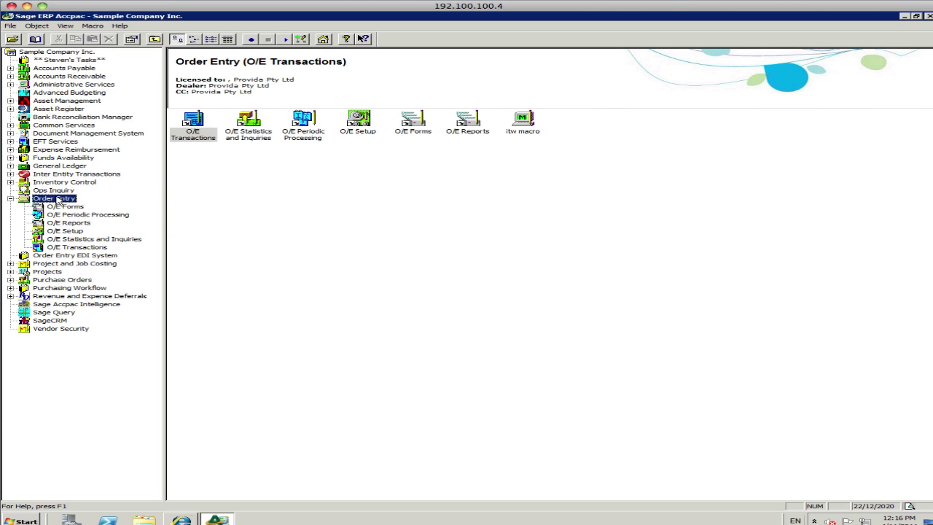
pyautogui.click(50, 175)
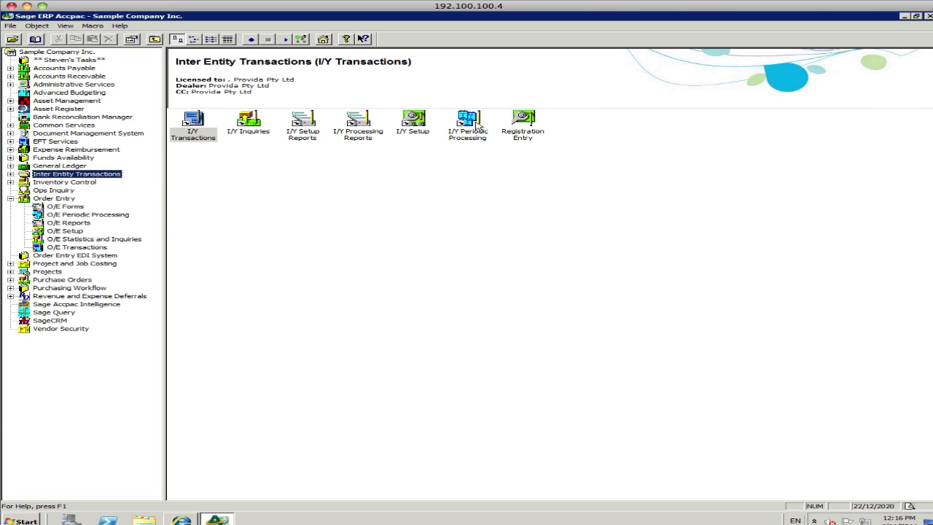
pyautogui.click(89, 182)
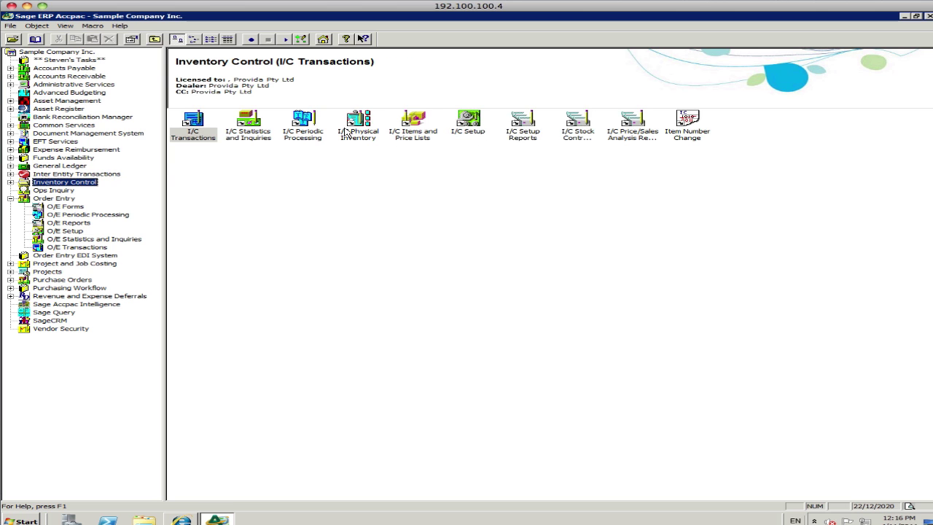
pyautogui.click(303, 122)
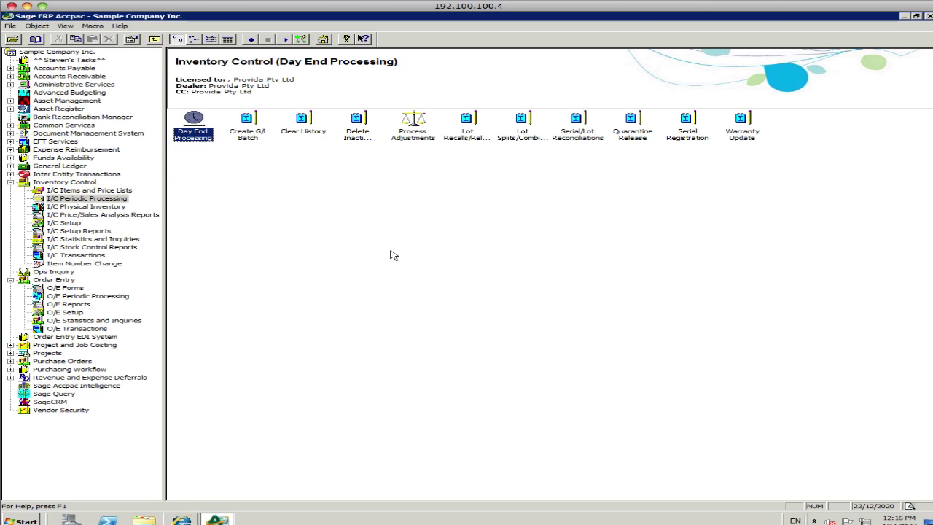
pyautogui.doubleClick(213, 136)
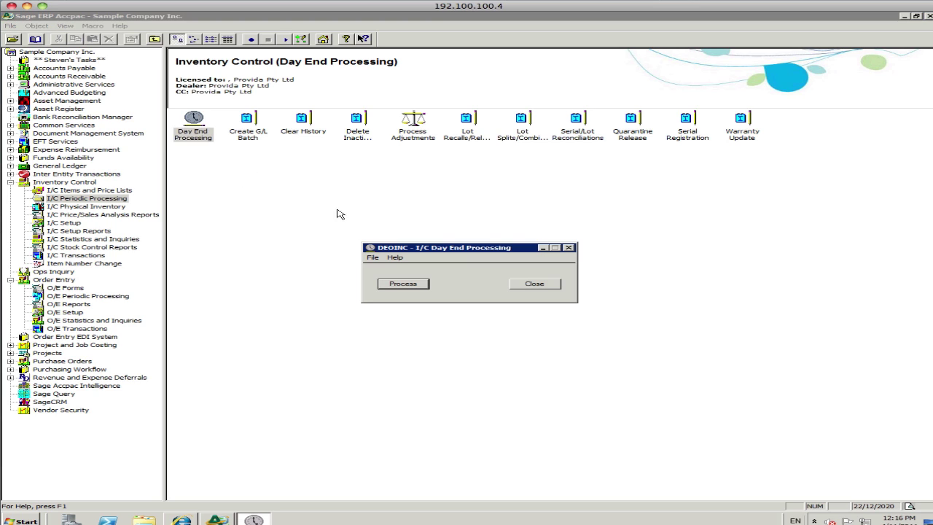
pyautogui.click(403, 284)
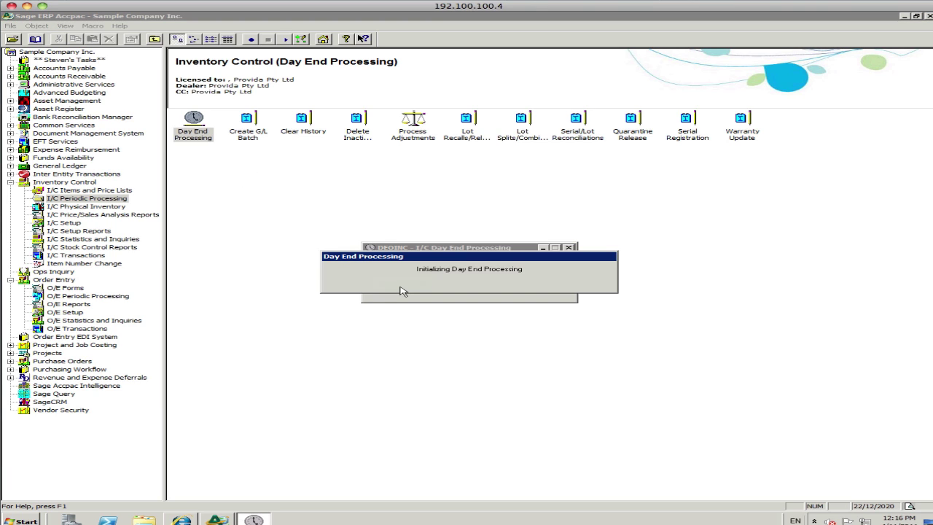